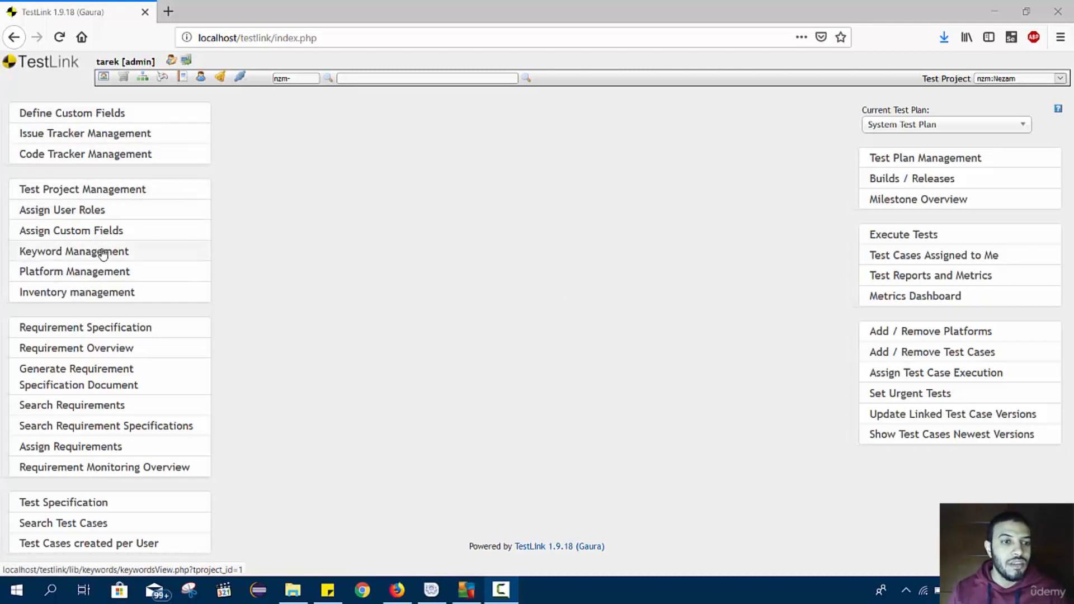
Step: Start a new keyword in Keyword Management and name it "Regression Testing"
{"action": "left_click", "coordinate": [22, 257]}
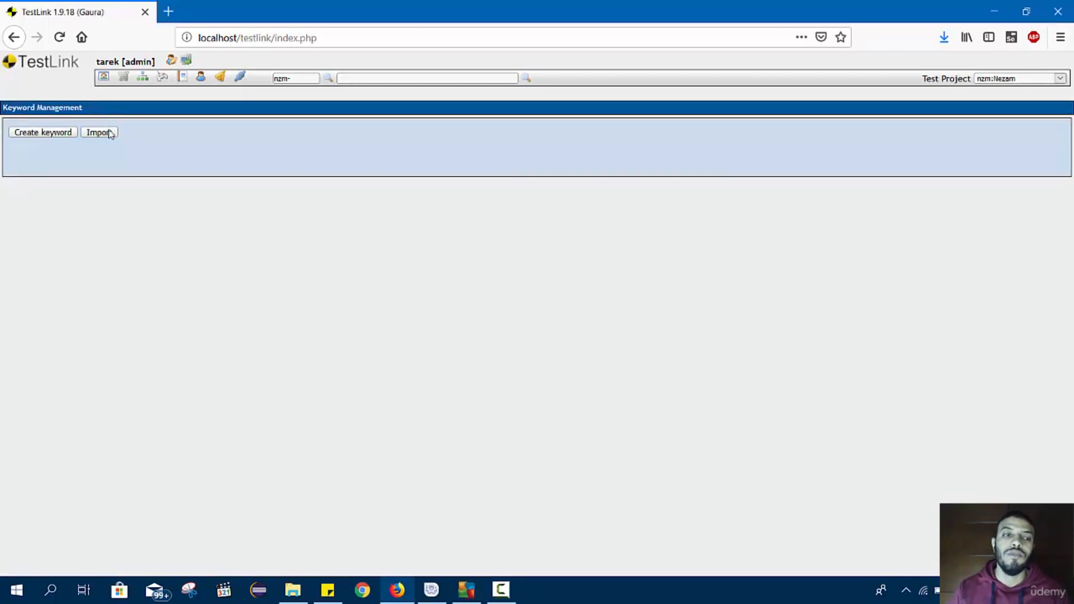
{"action": "left_click", "coordinate": [59, 135]}
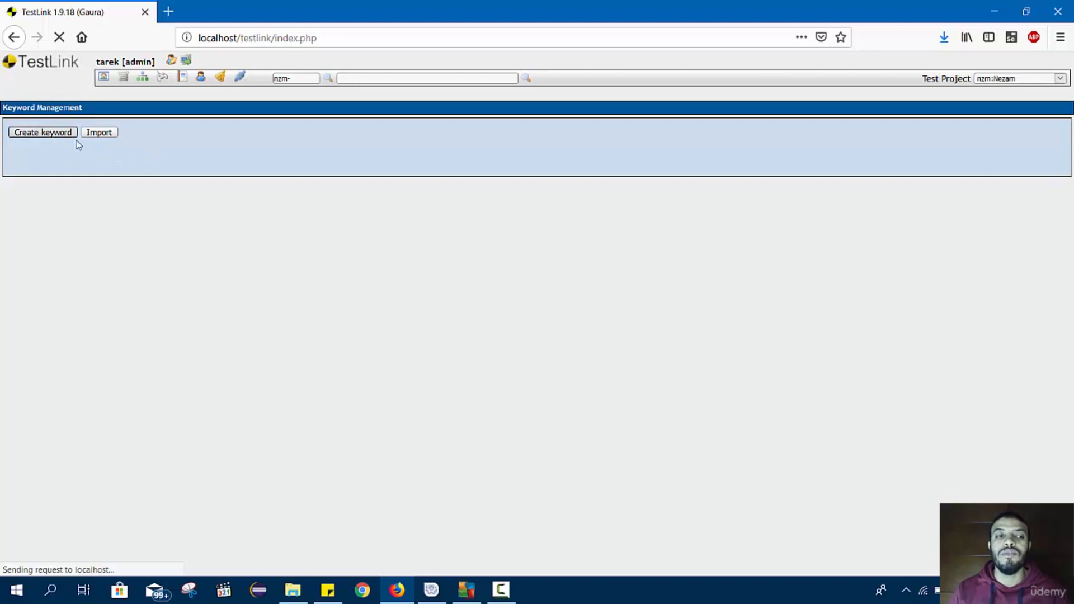
{"action": "type", "text": "Regr"}
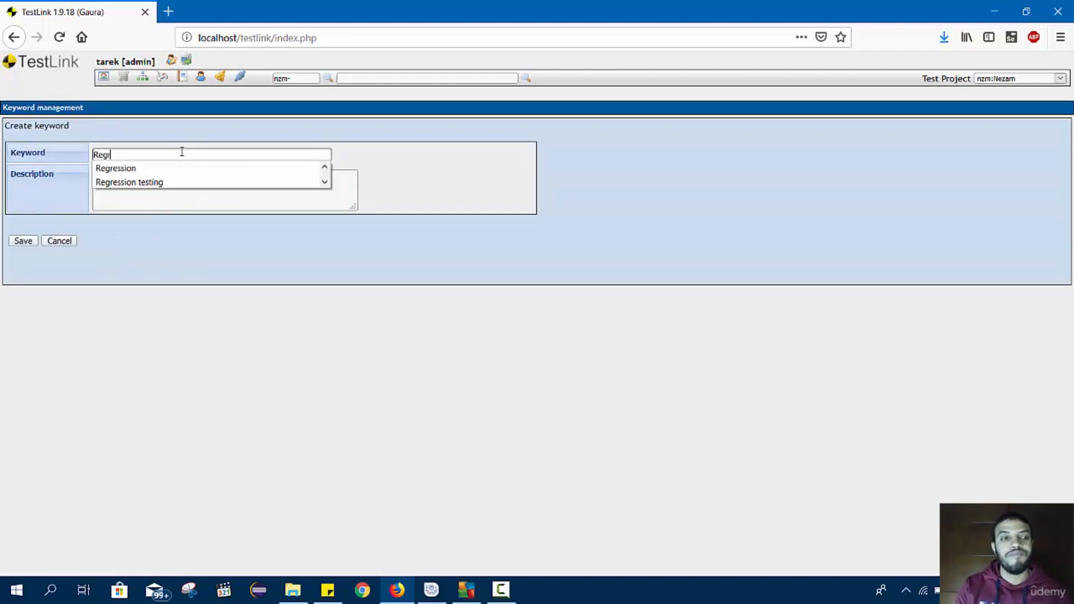
{"action": "type", "text": "ession Testing"}
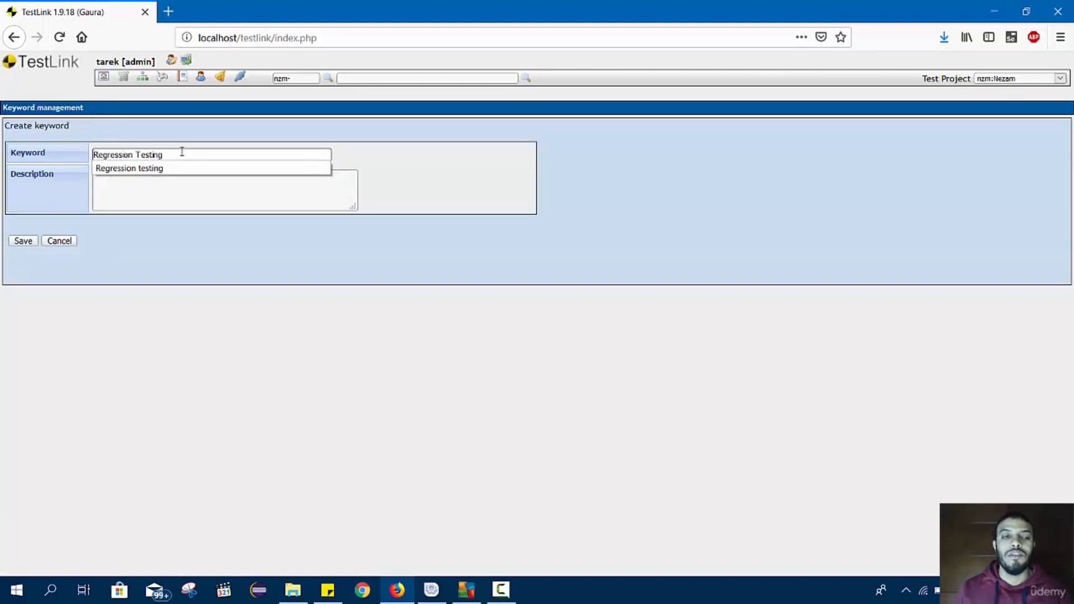
Step: Search the web for "regression testing" in a new tab, view the "What is Regression testing?" image result, and close that tab
{"action": "left_click", "coordinate": [168, 12]}
{"action": "type", "text": "reg"}
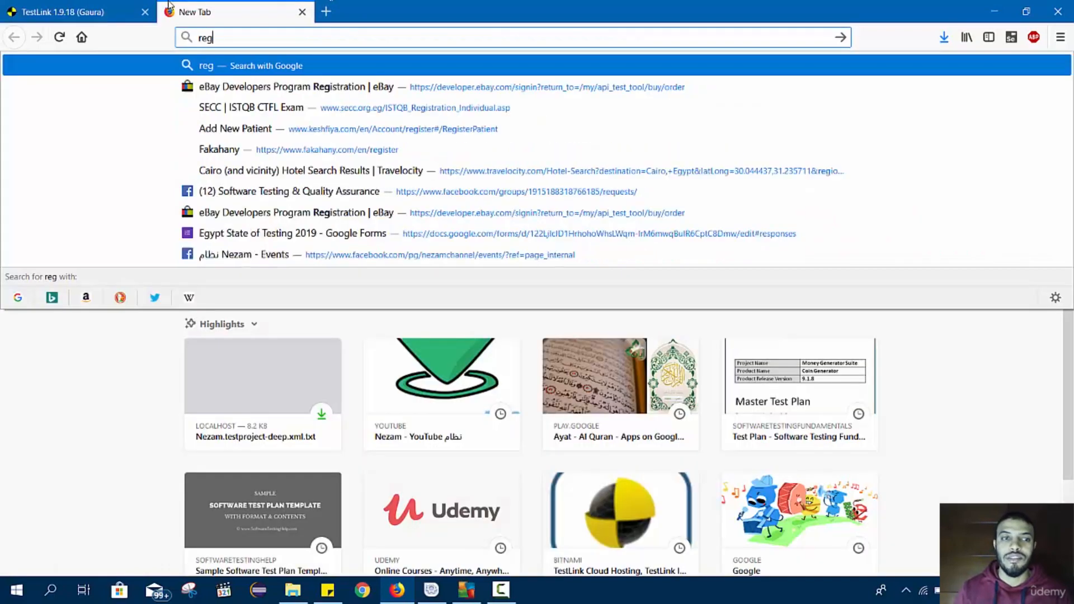
{"action": "type", "text": "ression testing"}
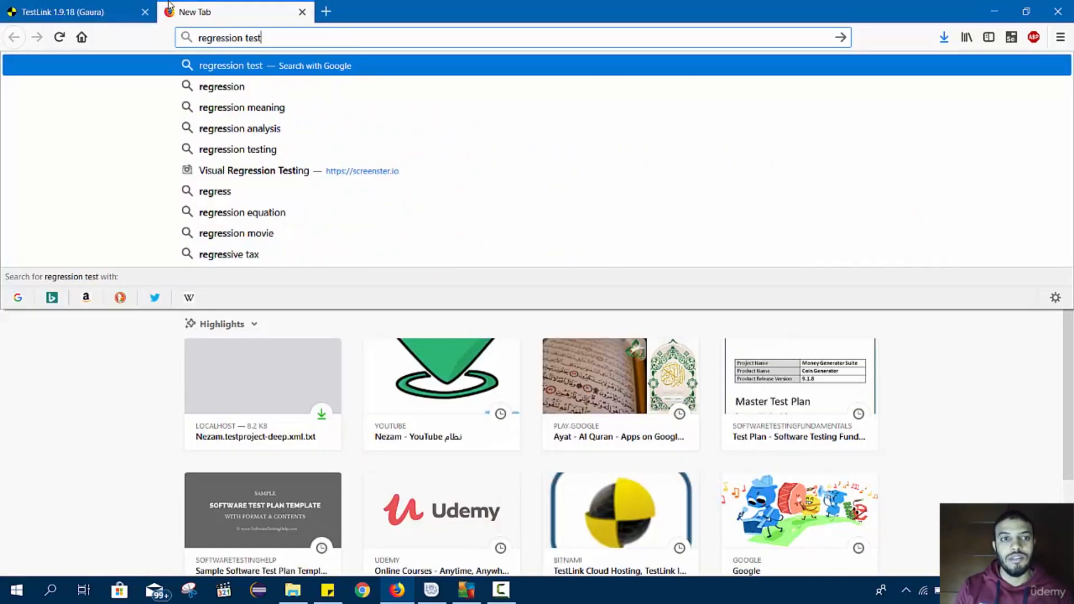
{"action": "key", "text": "Return"}
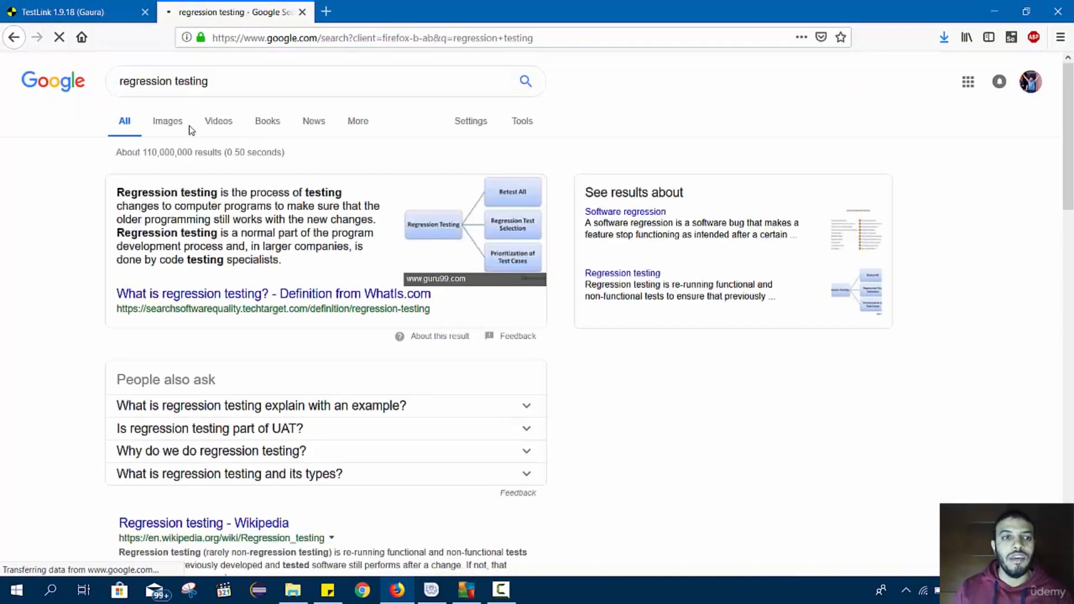
{"action": "left_click", "coordinate": [178, 124]}
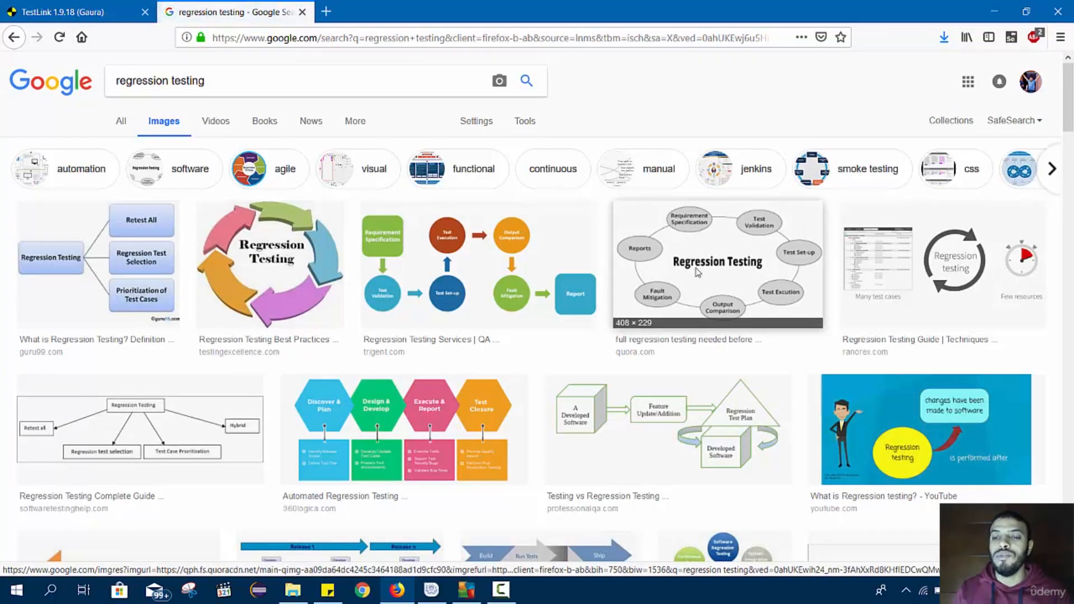
{"action": "left_click", "coordinate": [932, 431]}
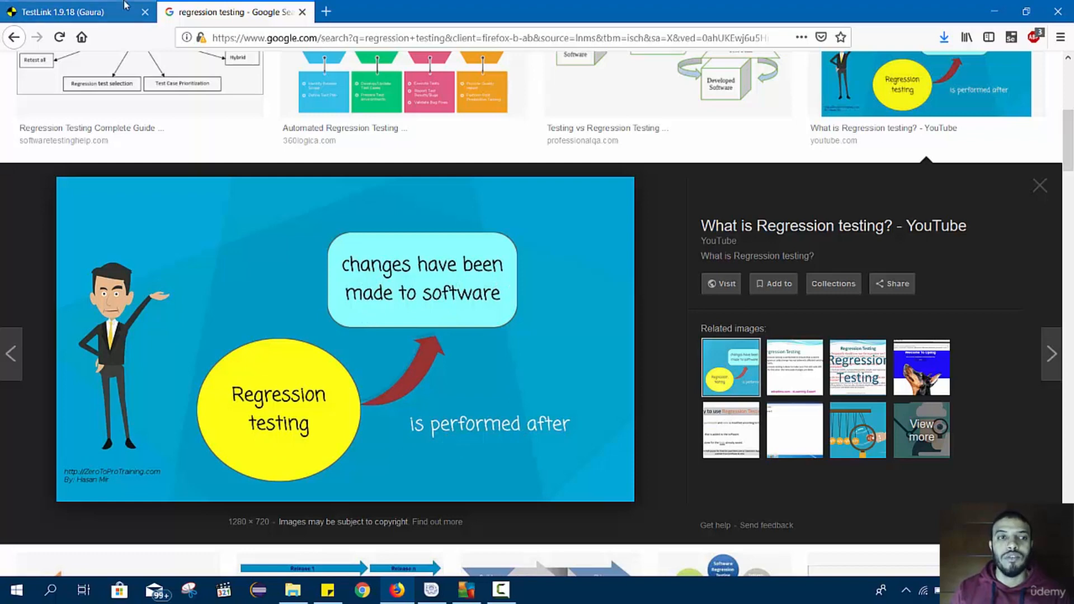
{"action": "left_click", "coordinate": [302, 12]}
Step: Describe the keyword as "The regression testing keyword will be assigned to test cases that will be used inside the regression test suite." and save it
{"action": "left_click", "coordinate": [201, 197]}
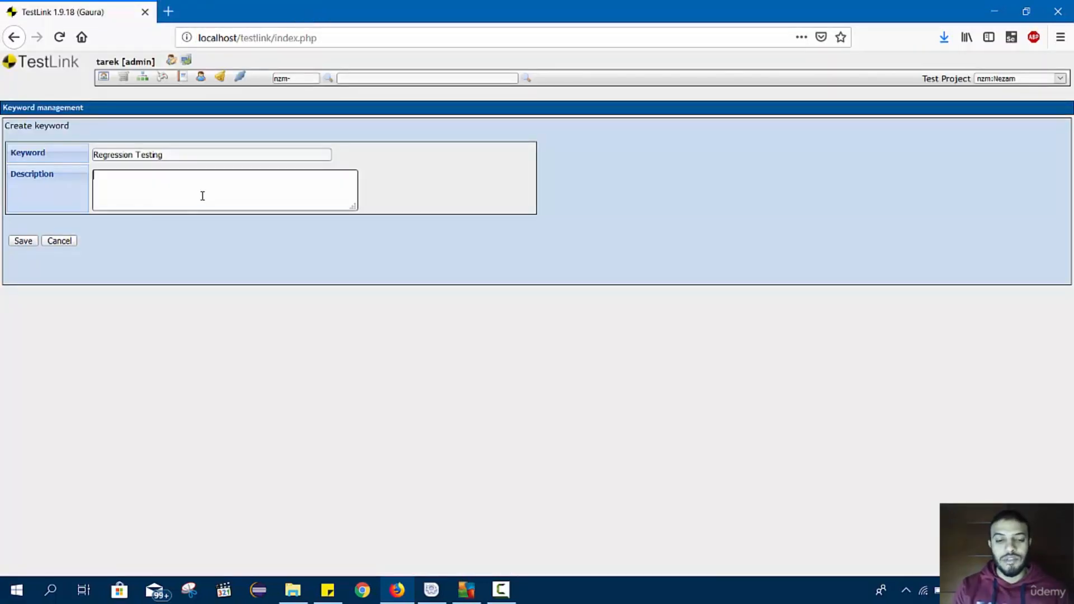
{"action": "type", "text": "The ste"}
{"action": "key", "text": "BackSpace"}
{"action": "key", "text": "BackSpace"}
{"action": "key", "text": "BackSpace"}
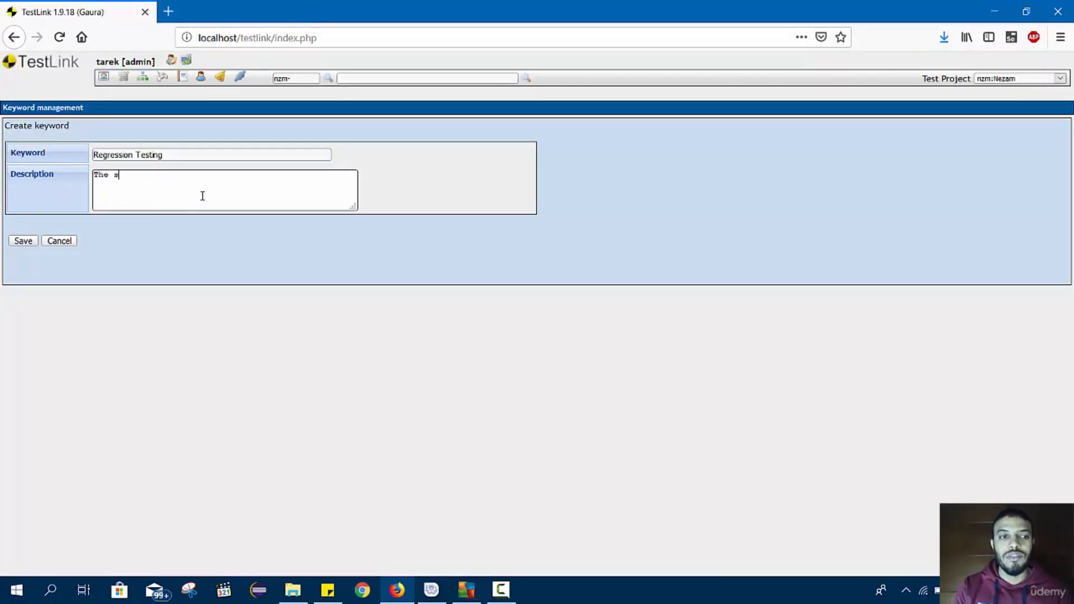
{"action": "type", "text": "regression testing keyword will"}
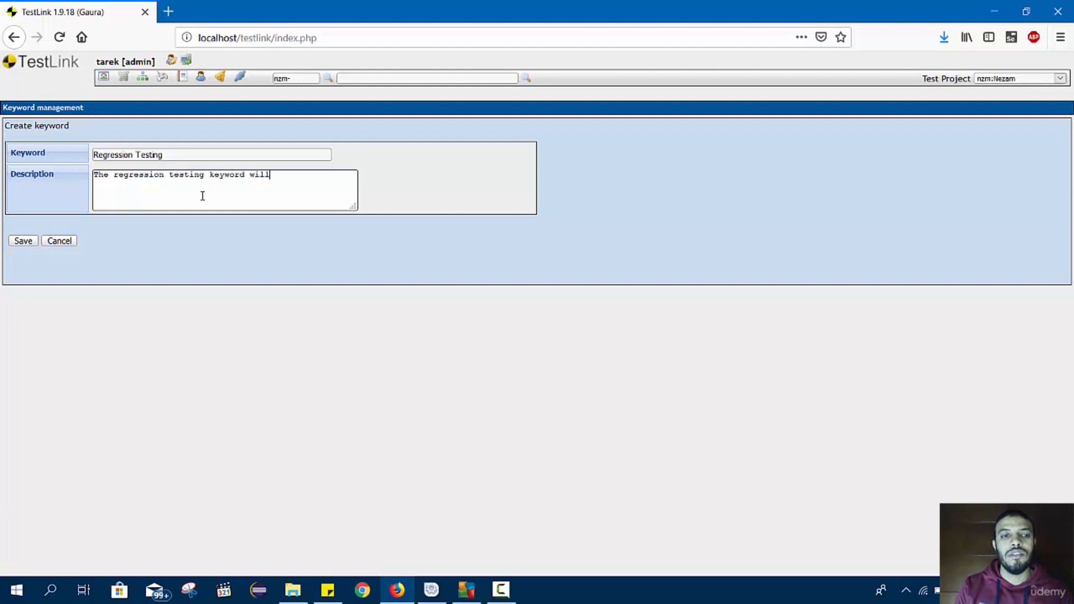
{"action": "type", "text": "igned"}
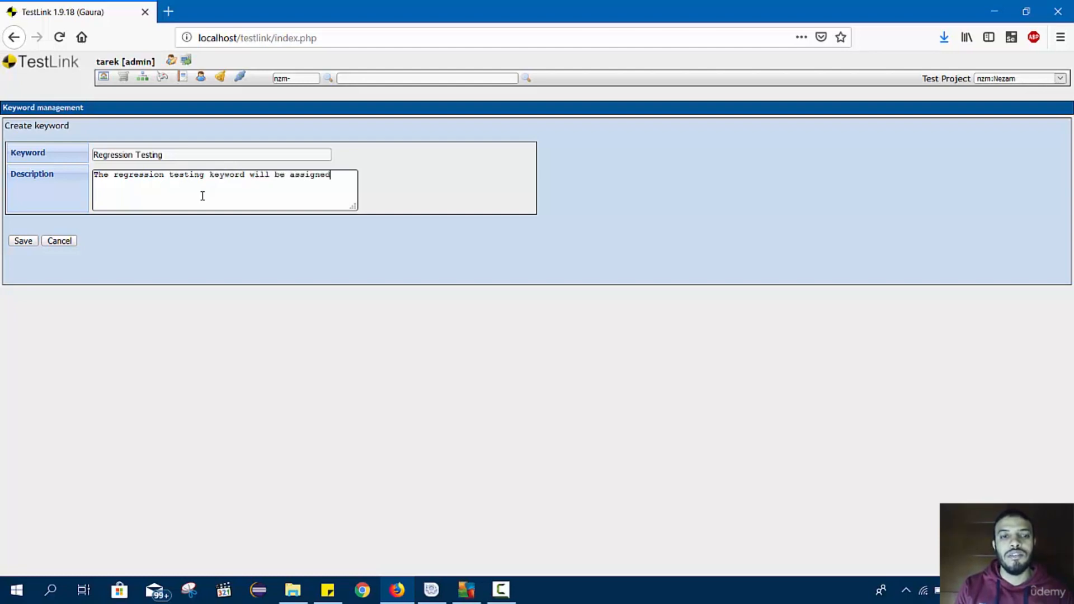
{"action": "type", "text": " to test casese th"}
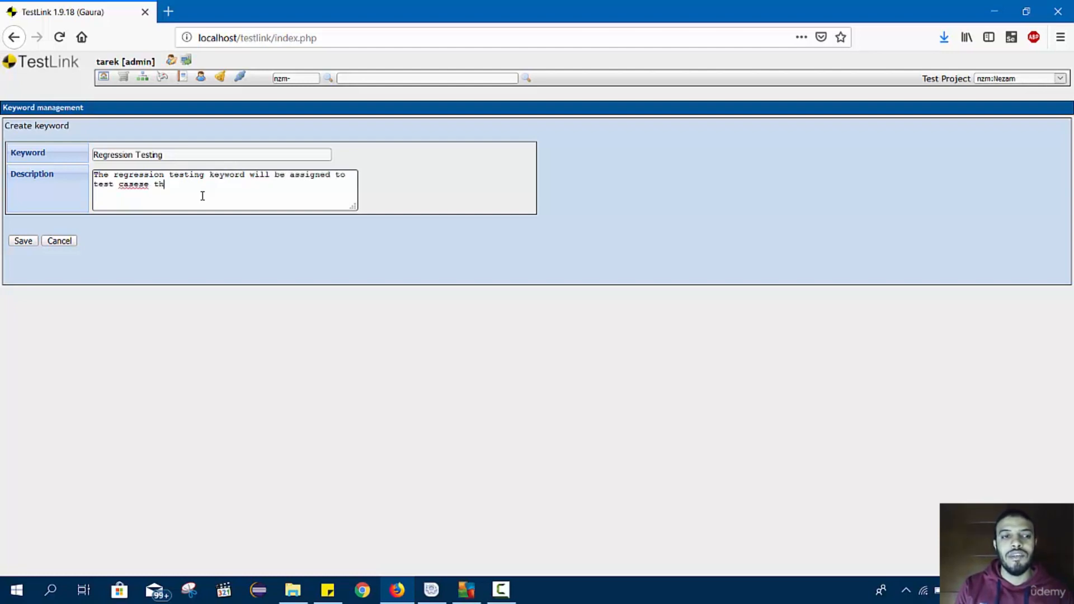
{"action": "key", "text": "BackSpace"}
{"action": "type", "text": "that wi"}
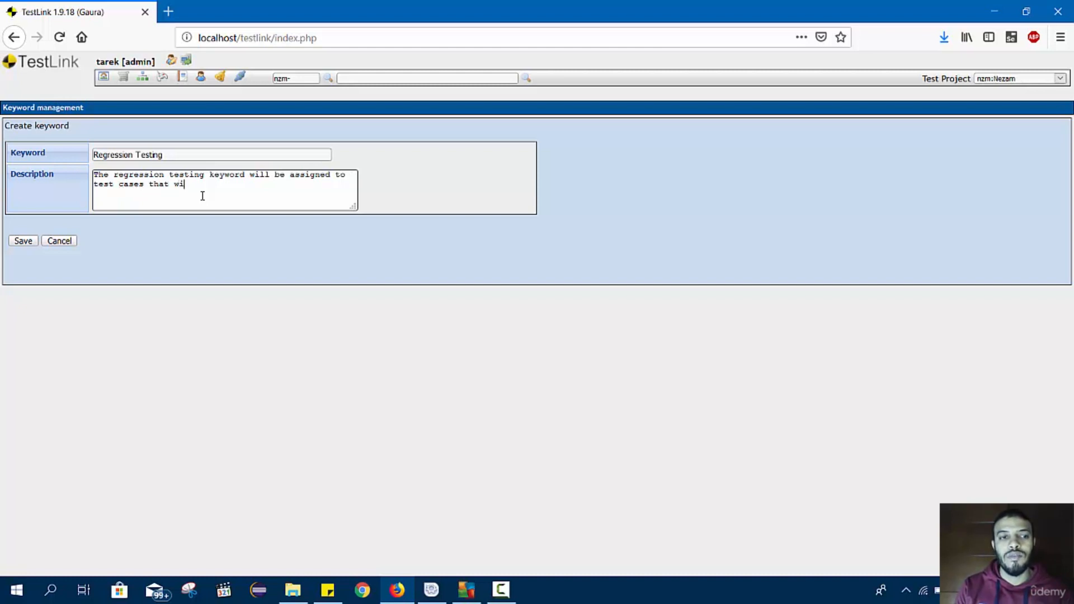
{"action": "type", "text": "ll be used inside"}
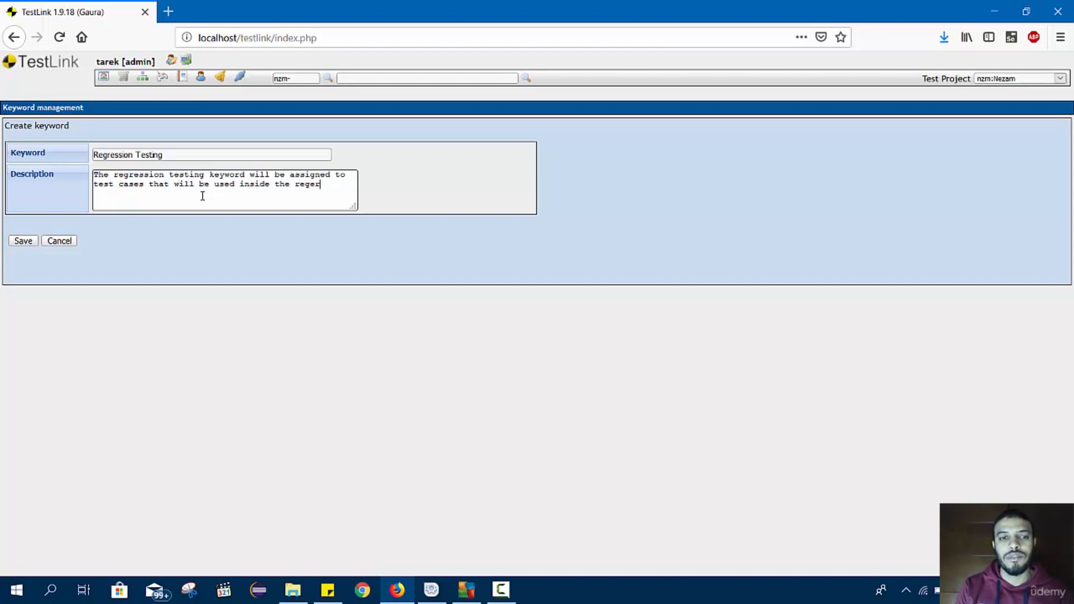
{"action": "type", "text": " the regression"}
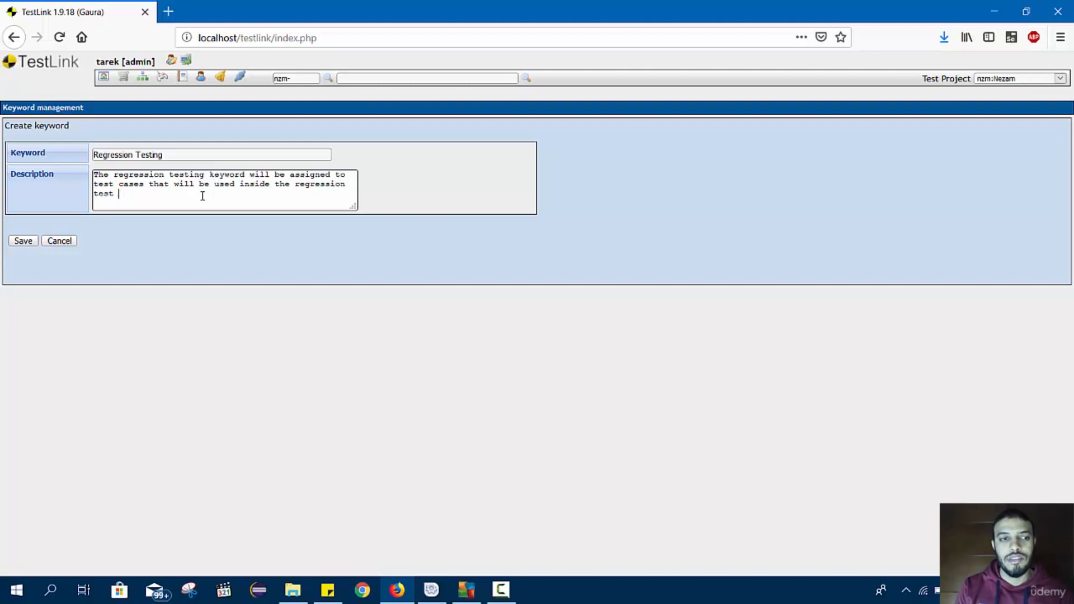
{"action": "type", "text": " test suite."}
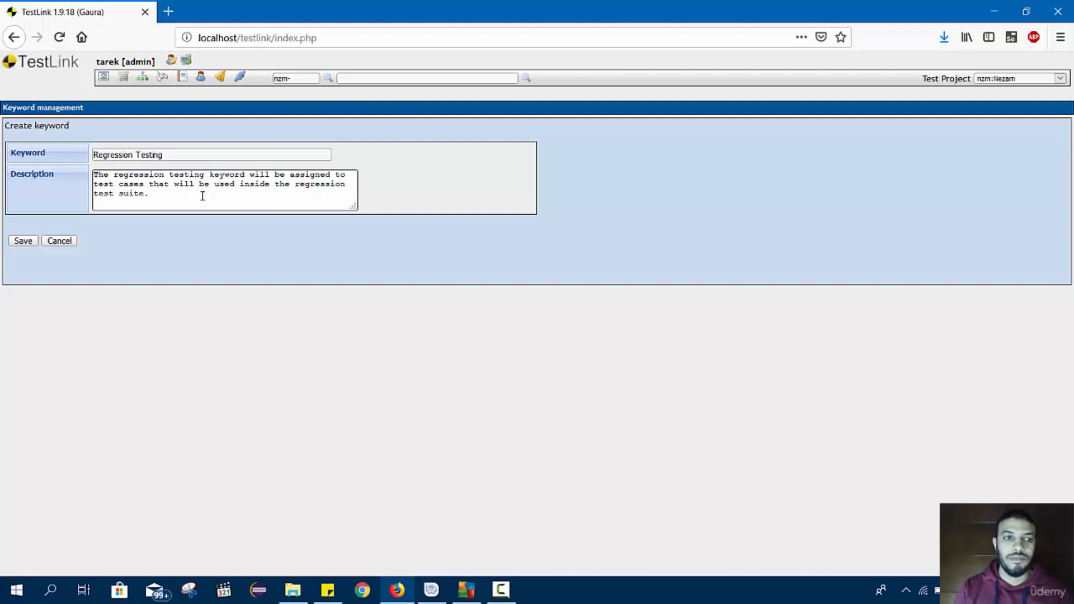
{"action": "left_click", "coordinate": [12, 243]}
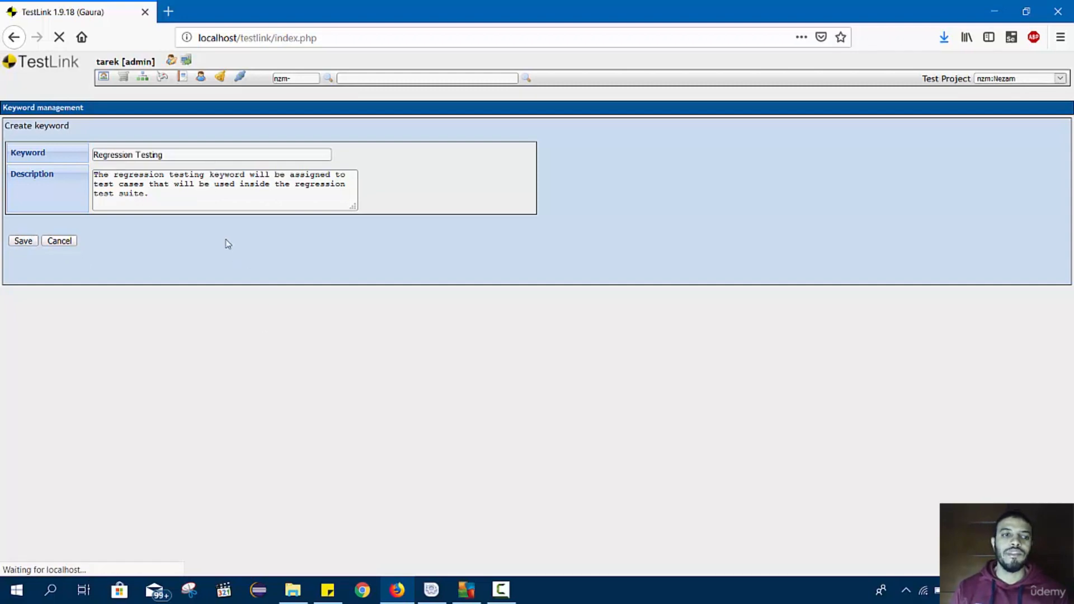
Step: Start another new keyword and name it "Smoke Testing"
{"action": "left_click", "coordinate": [53, 180]}
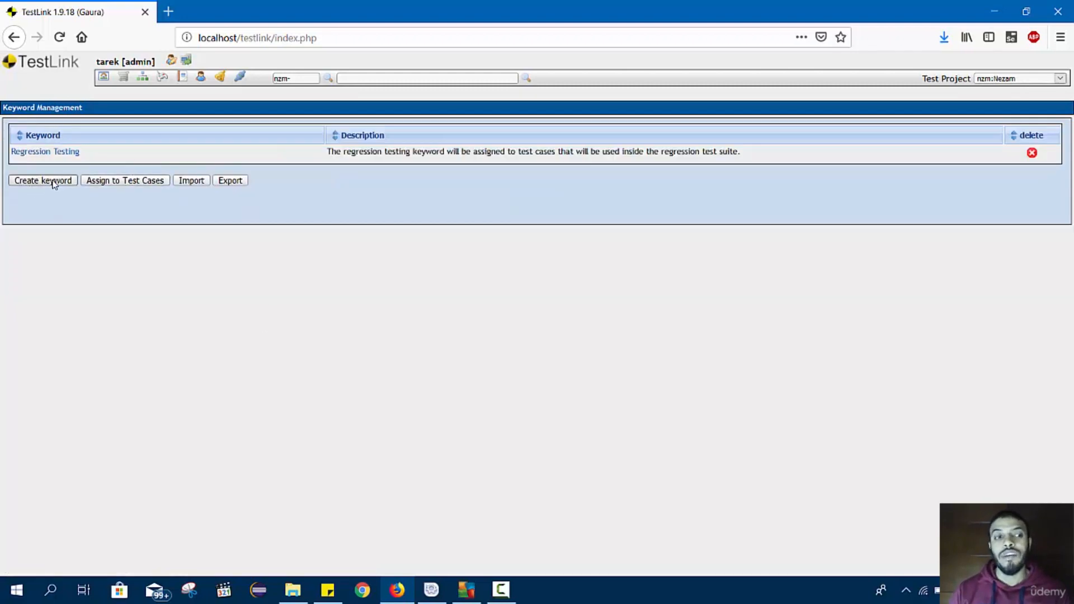
{"action": "left_click", "coordinate": [160, 160]}
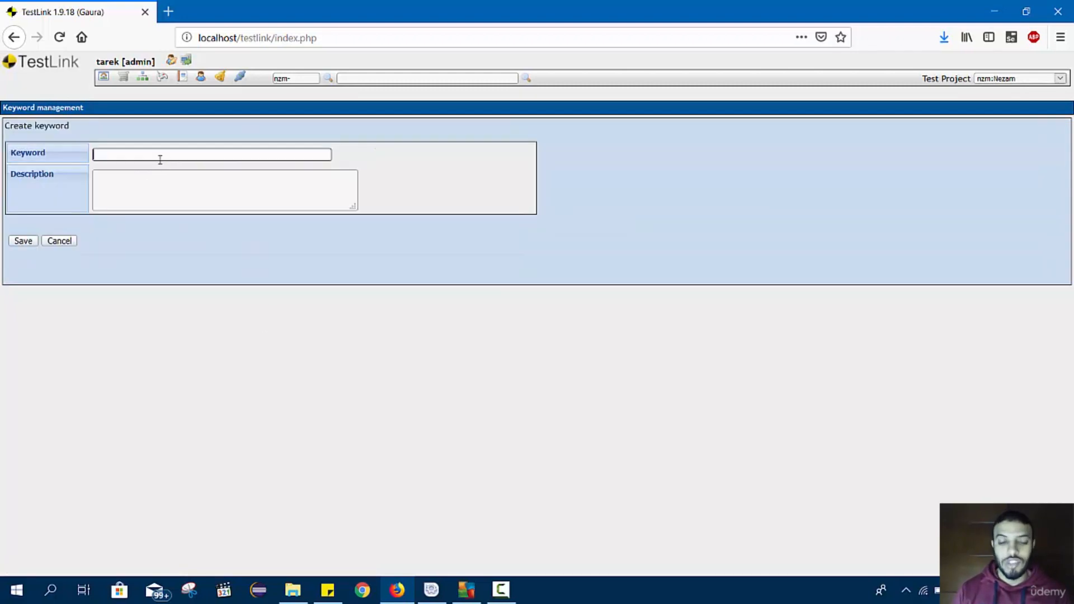
{"action": "type", "text": "S"}
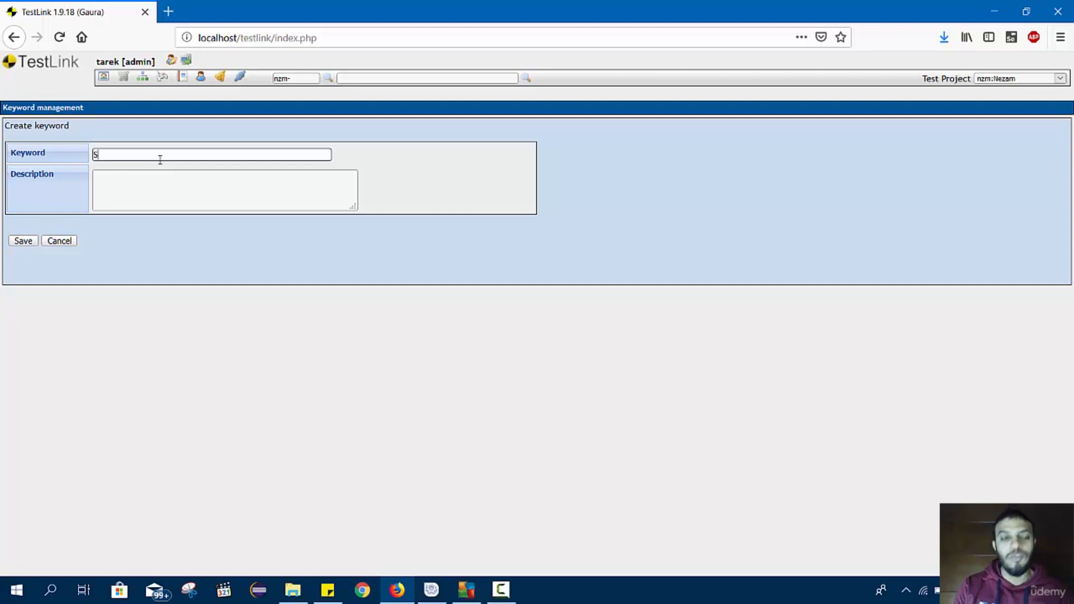
{"action": "type", "text": "moke Testng"}
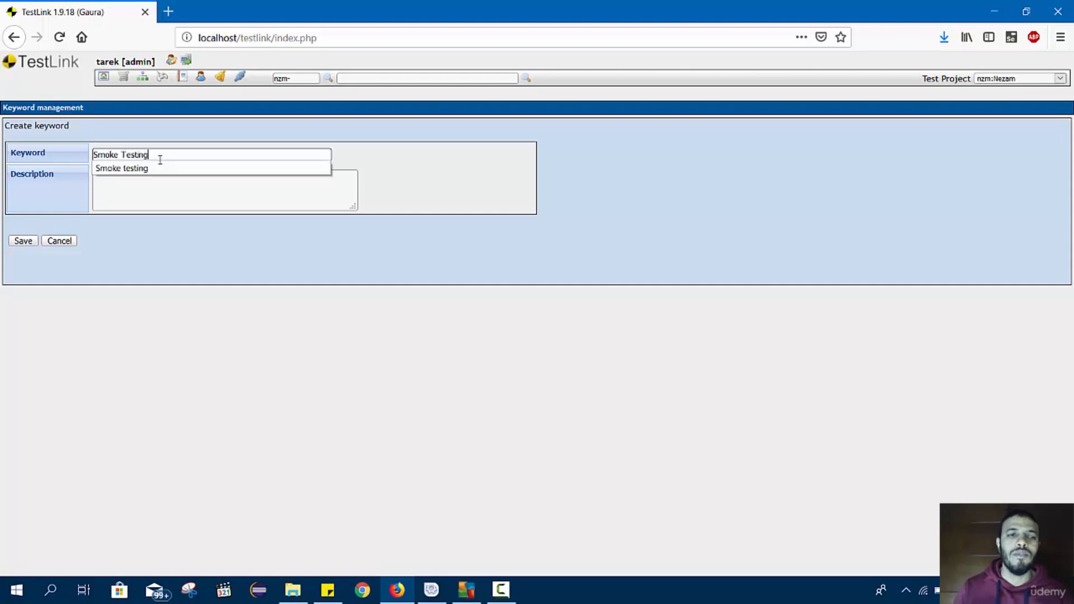
Step: Search the web for "smoke testing" in a new browser tab
{"action": "left_click", "coordinate": [169, 11]}
{"action": "type", "text": "smokre t"}
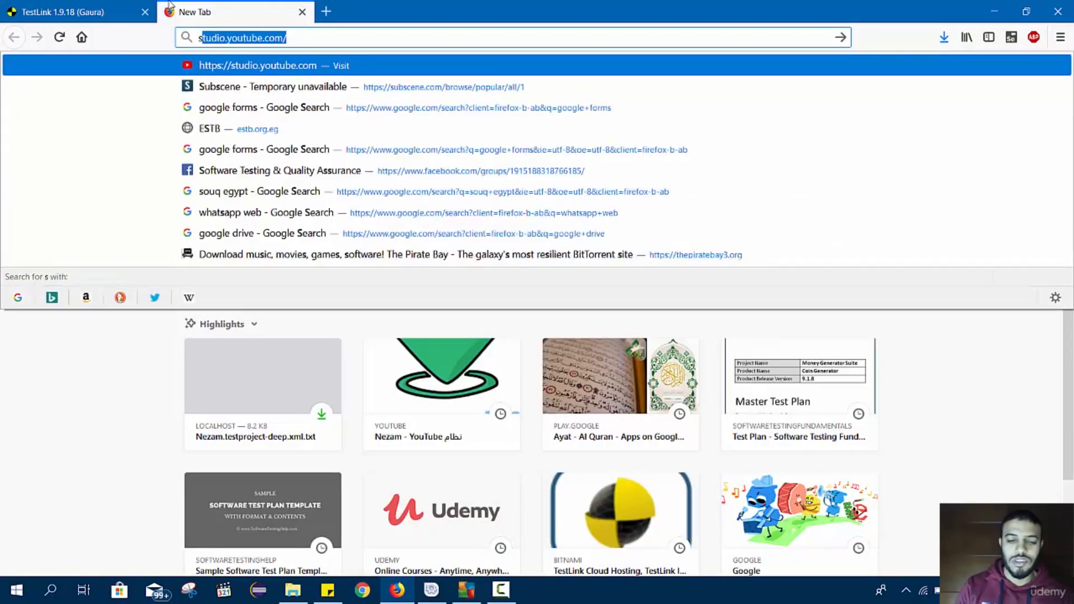
{"action": "type", "text": "e"}
{"action": "key", "text": "BackSpace"}
{"action": "key", "text": "BackSpace"}
{"action": "key", "text": "BackSpace"}
{"action": "key", "text": "BackSpace"}
{"action": "key", "text": "BackSpace"}
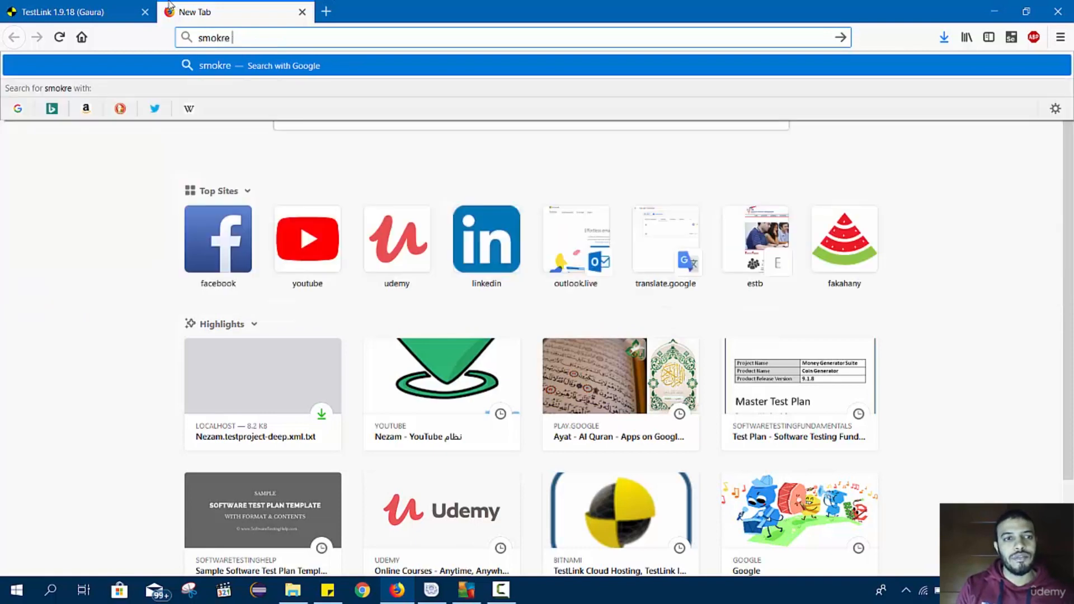
{"action": "type", "text": "e testing"}
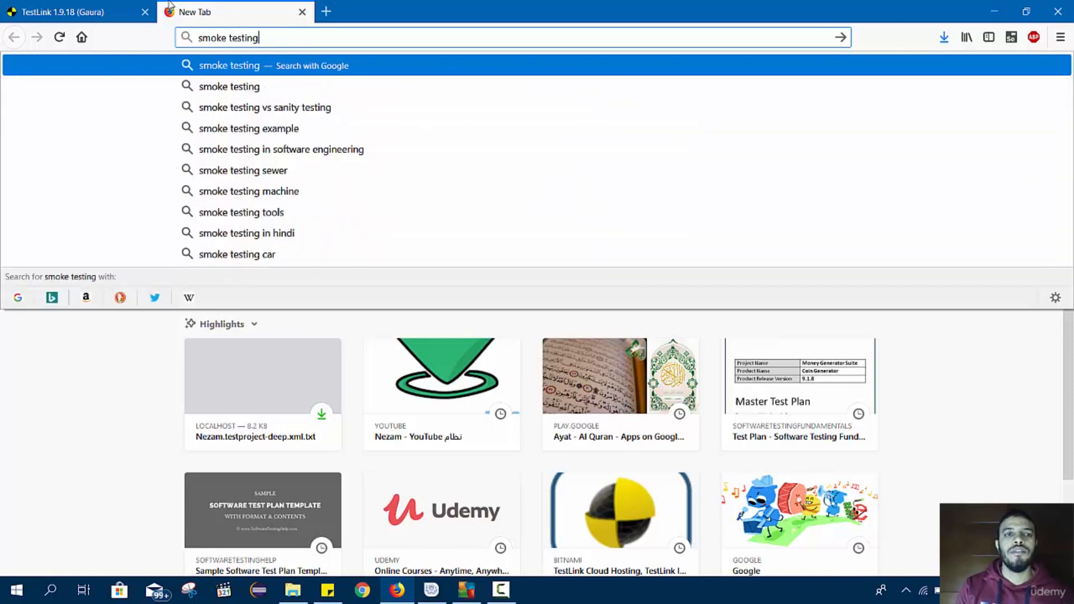
{"action": "key", "text": "Return"}
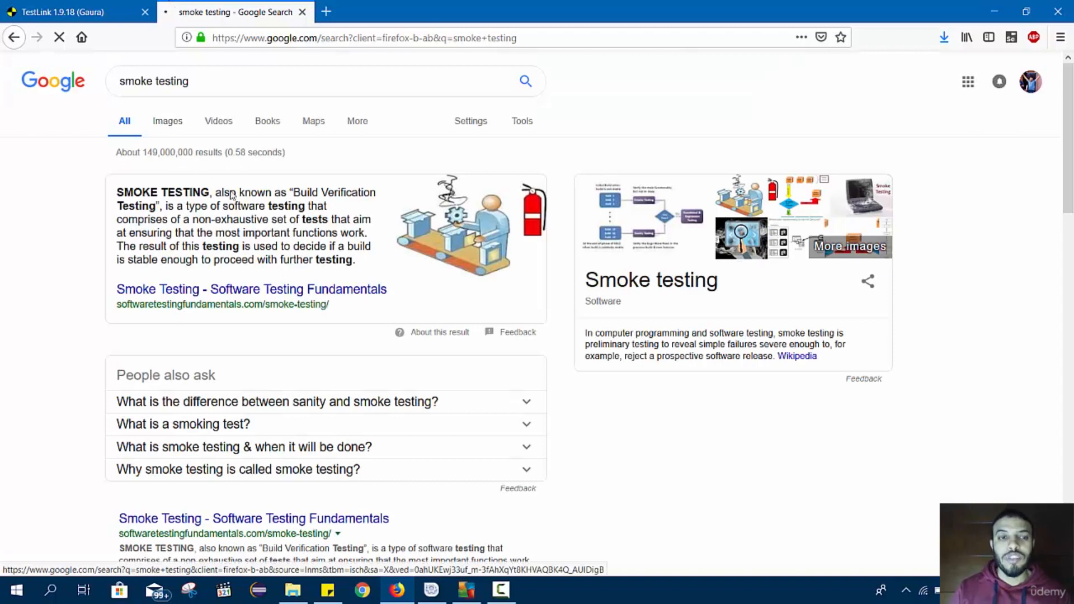
Step: Read the smoke testing definition in the featured search result, including its purpose and how its outcome is used
{"action": "left_click_drag", "start_coordinate": [296, 188], "coordinate": [149, 219]}
{"action": "left_click", "coordinate": [212, 217]}
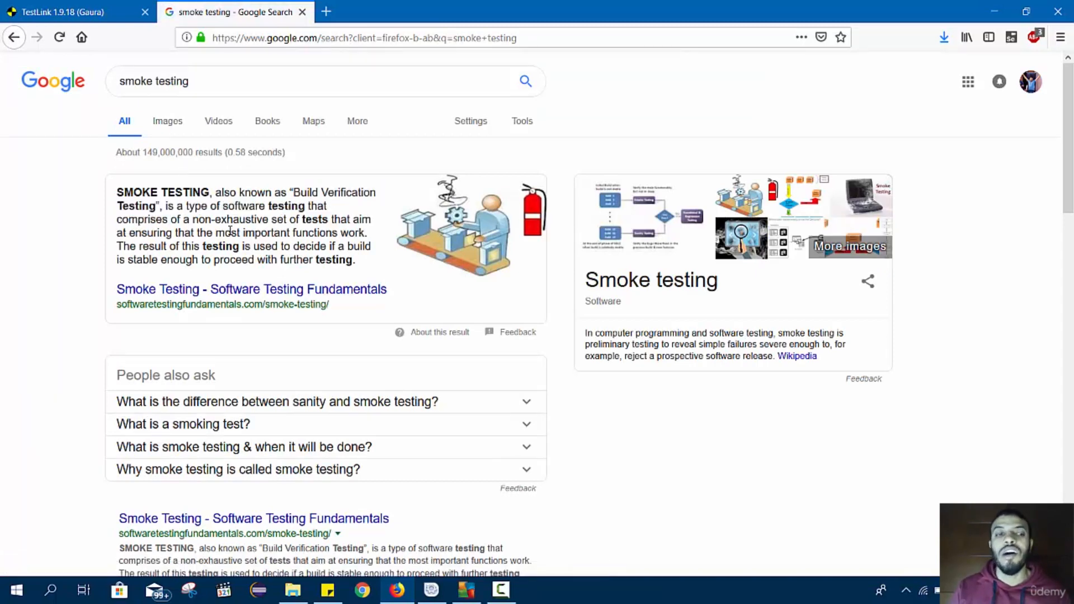
{"action": "left_click_drag", "start_coordinate": [243, 231], "coordinate": [246, 247]}
{"action": "left_click", "coordinate": [259, 231]}
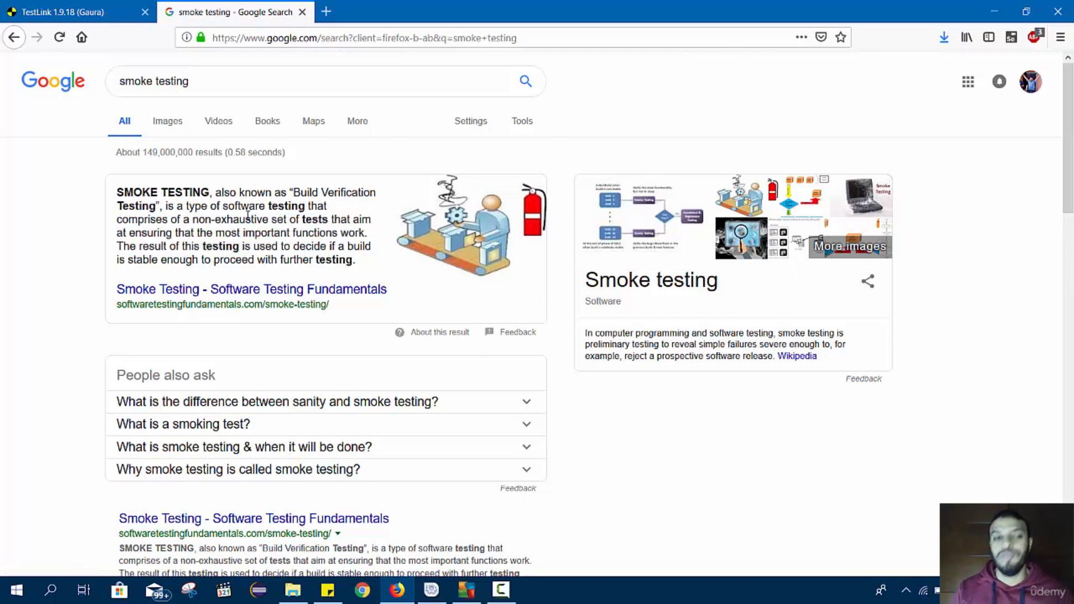
{"action": "left_click_drag", "start_coordinate": [236, 231], "coordinate": [354, 260]}
{"action": "left_click", "coordinate": [314, 245]}
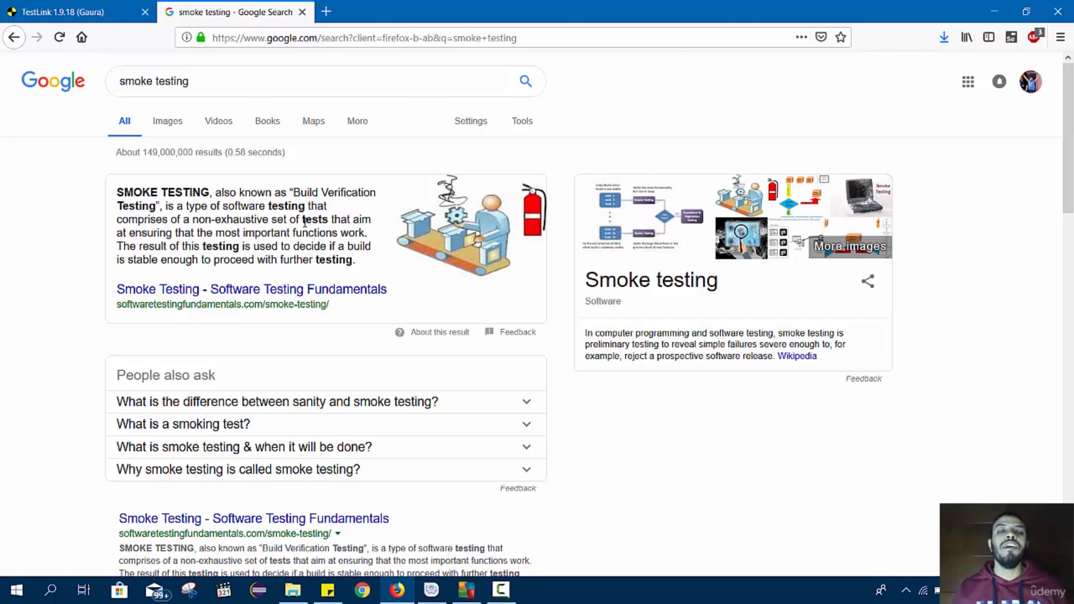
Step: In TestLink, describe the keyword as "The smoke testing keyword will be assigned to test cases that are most critical inside any new build." and save it
{"action": "left_click", "coordinate": [79, 12]}
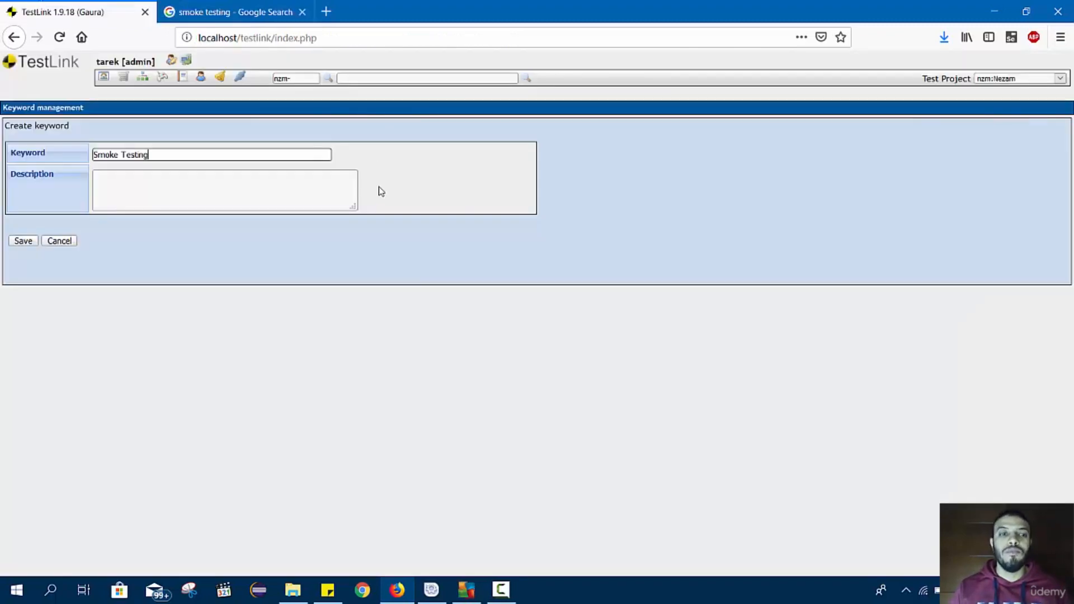
{"action": "left_click", "coordinate": [149, 188]}
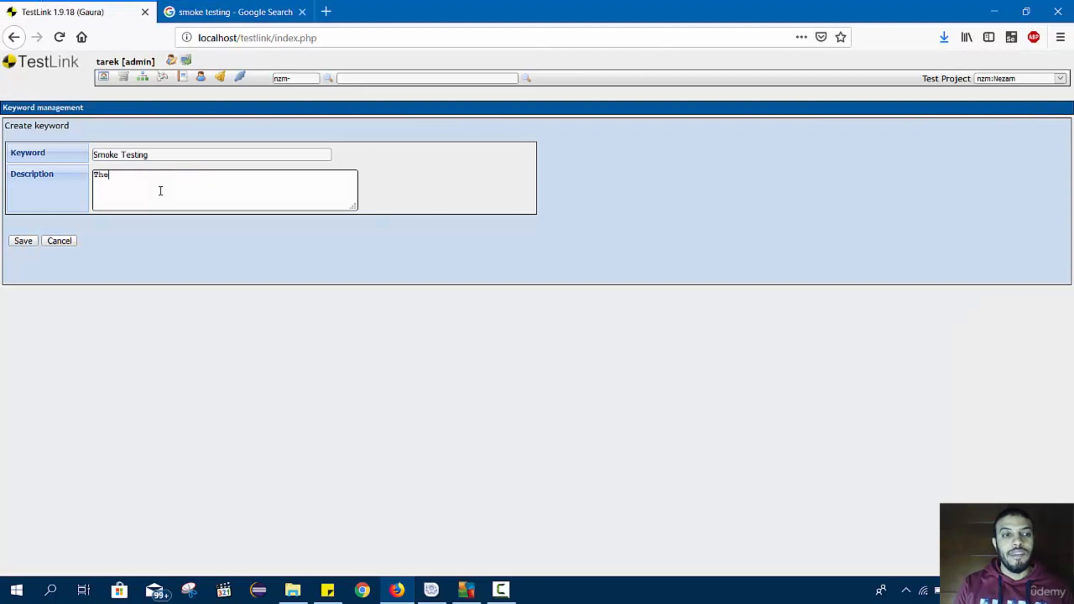
{"action": "type", "text": "The smole te"}
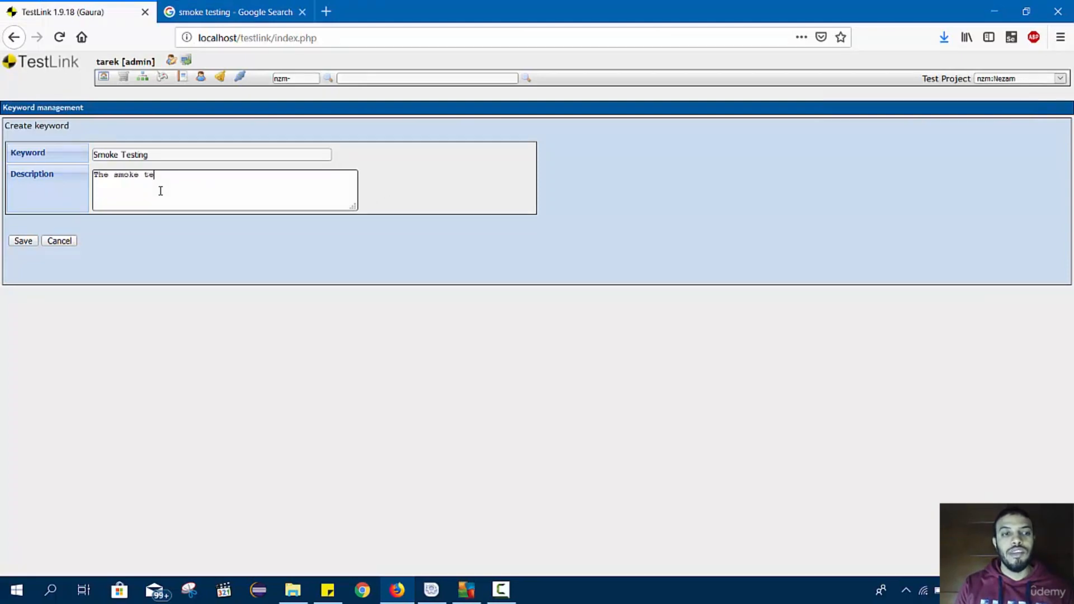
{"action": "type", "text": "sting keywor"}
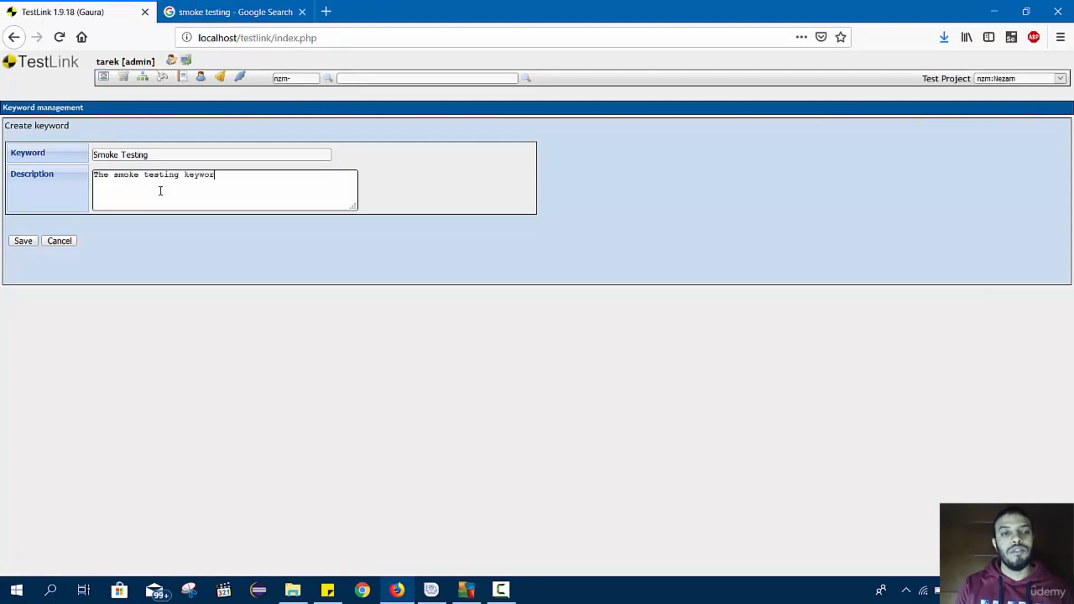
{"action": "type", "text": "d will be ass"}
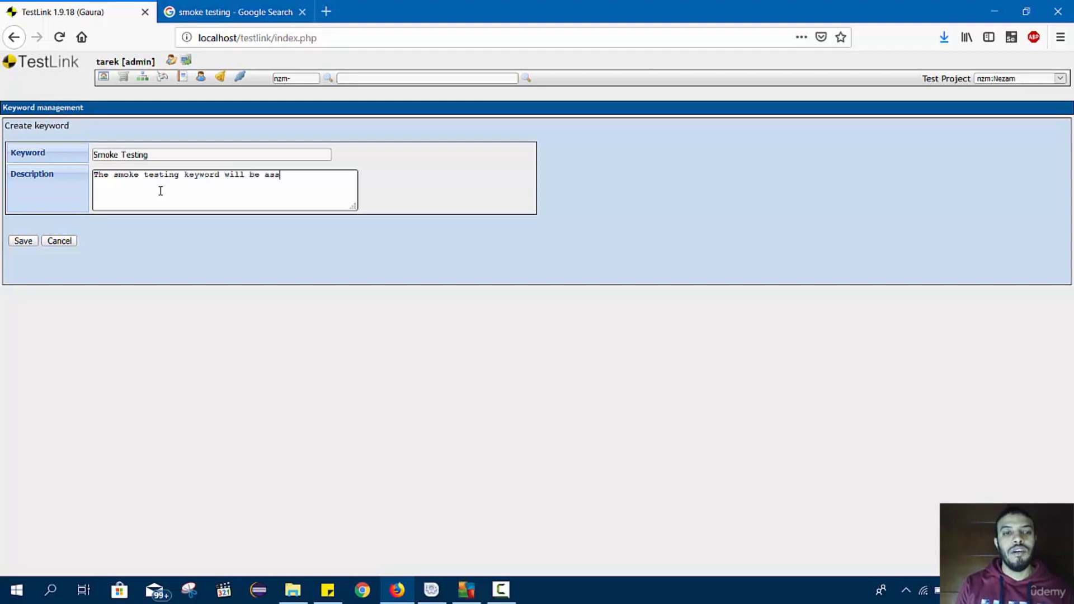
{"action": "type", "text": "igned to test c"}
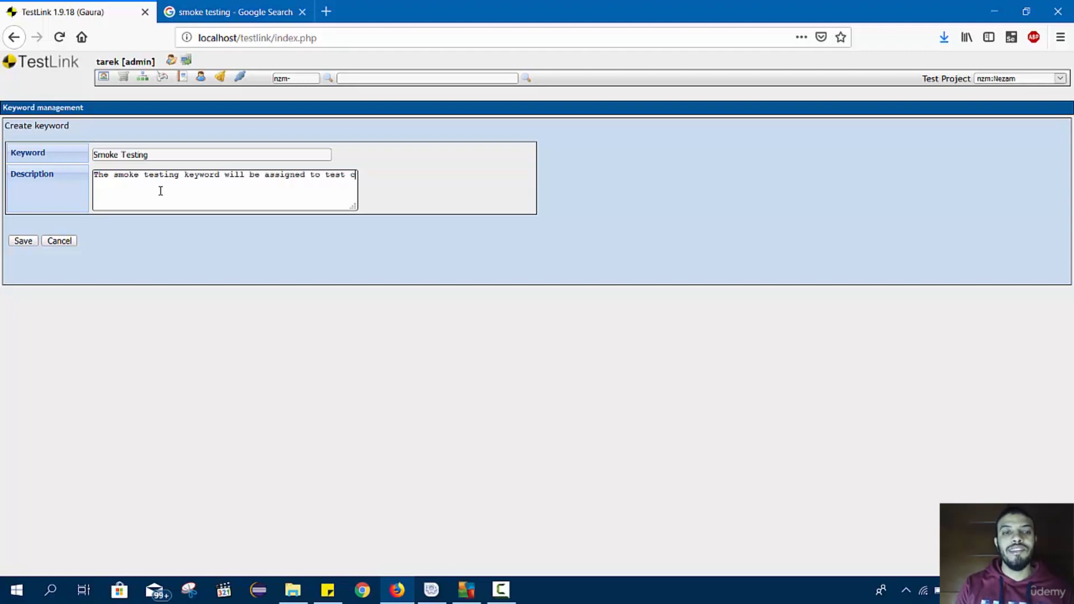
{"action": "type", "text": "ases that are most critic"}
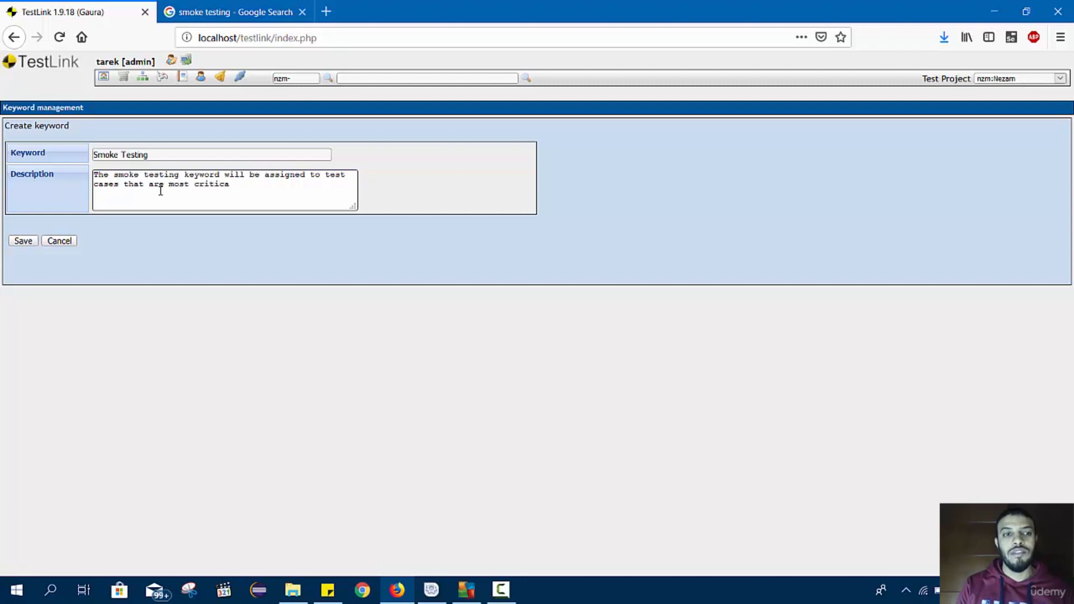
{"action": "type", "text": " any new build."}
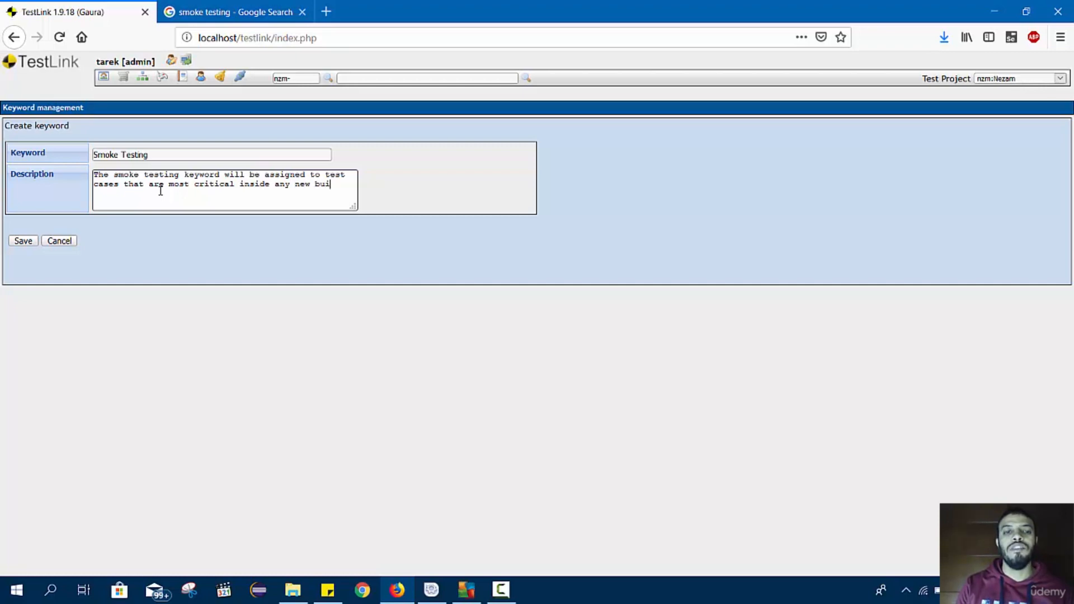
{"action": "left_click", "coordinate": [22, 241]}
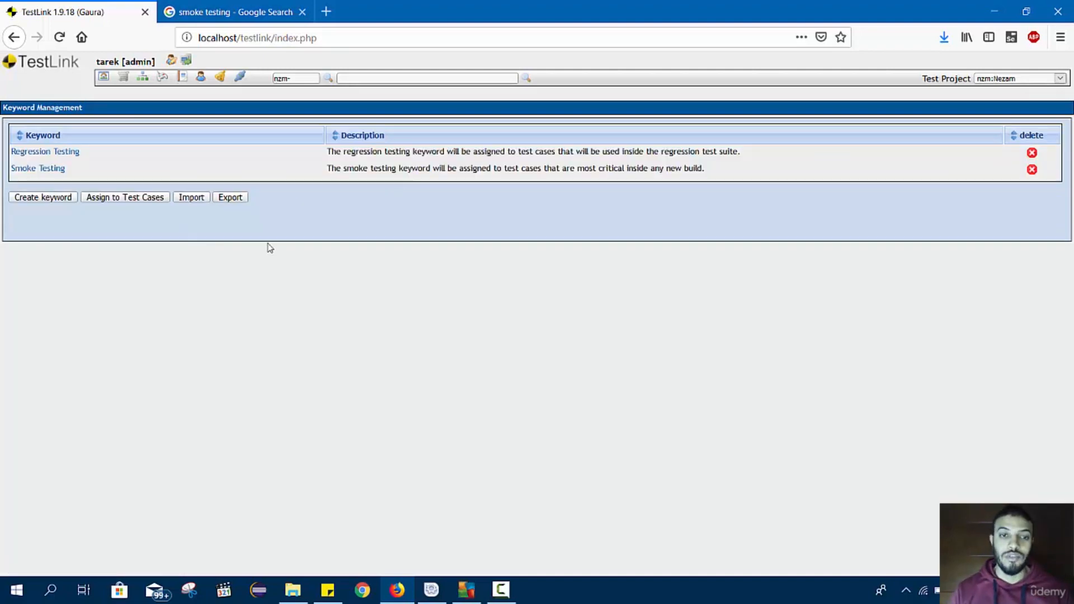
Step: Open keyword assignment to test cases and expand Login Test Suite down to the test cases of its Login with Email suite
{"action": "left_click", "coordinate": [115, 198]}
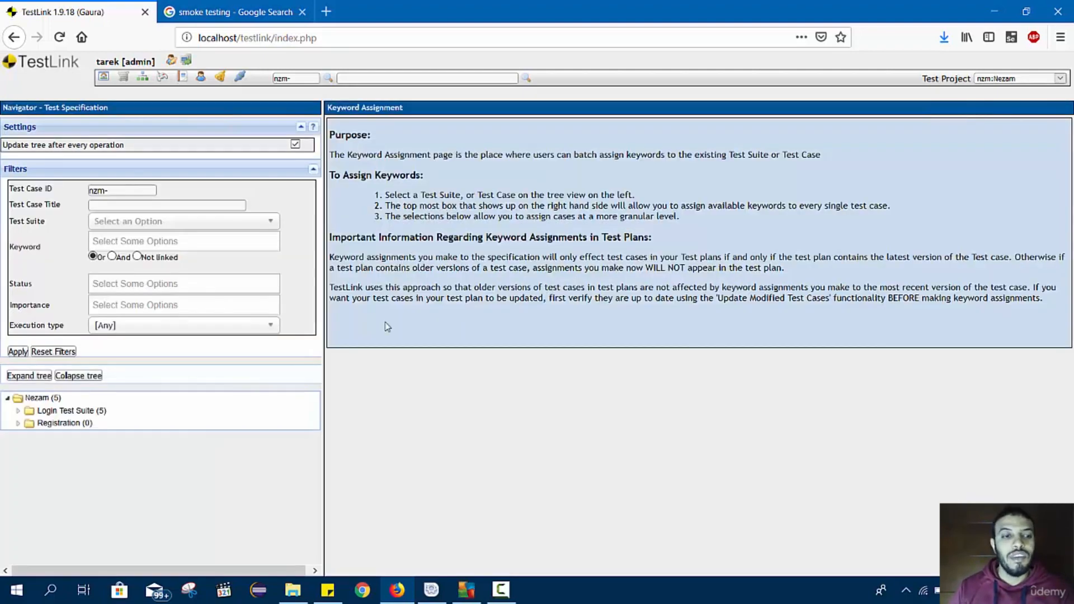
{"action": "mouse_move", "coordinate": [119, 108]}
{"action": "left_mouse_down"}
{"action": "mouse_move", "coordinate": [45, 107]}
{"action": "mouse_move", "coordinate": [138, 115]}
{"action": "mouse_move", "coordinate": [99, 108]}
{"action": "left_mouse_up"}
{"action": "triple_click", "coordinate": [367, 112]}
{"action": "left_click", "coordinate": [377, 122]}
{"action": "left_click", "coordinate": [72, 410]}
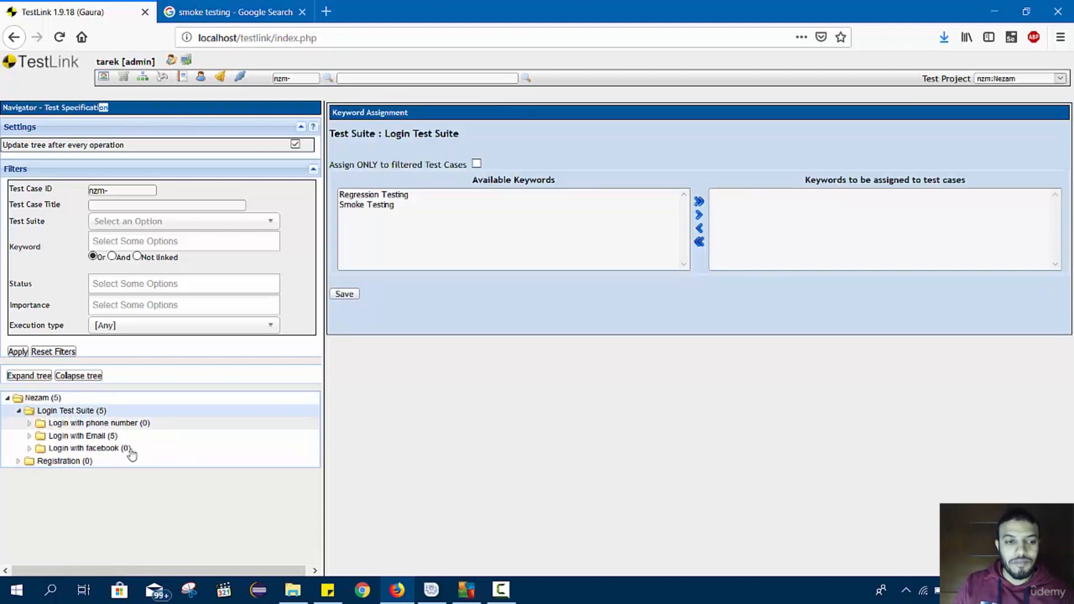
{"action": "left_click", "coordinate": [93, 436]}
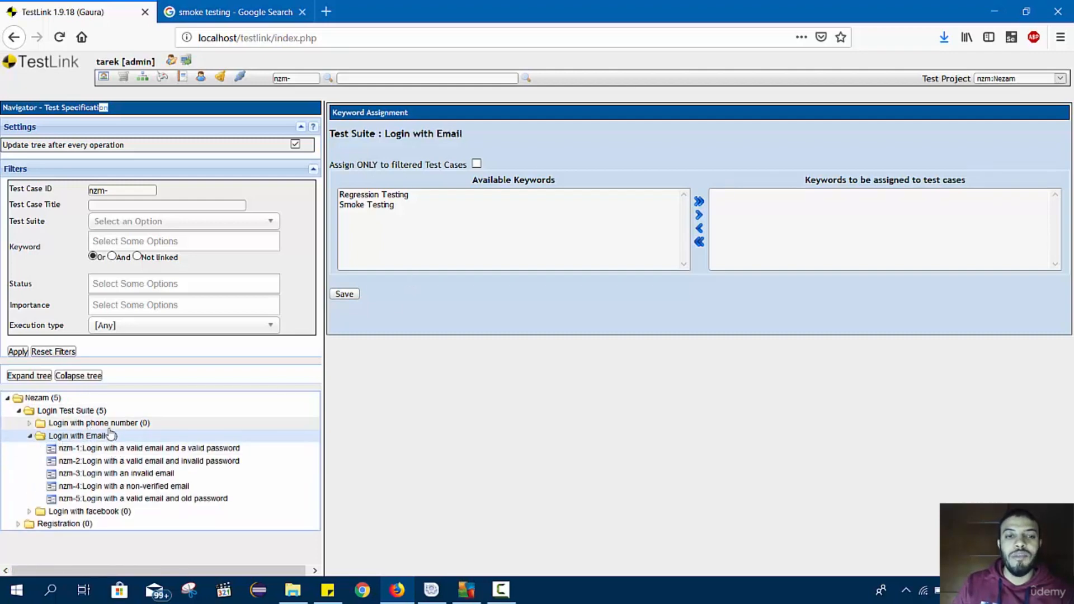
{"action": "left_click", "coordinate": [390, 207]}
{"action": "left_click", "coordinate": [388, 195]}
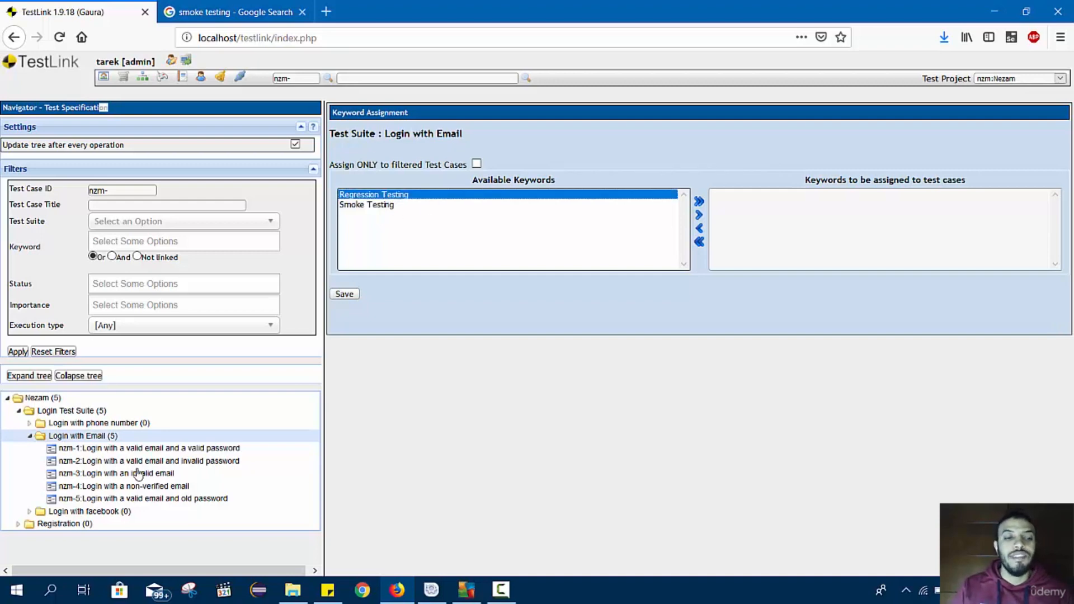
Step: Assign both the Regression Testing and Smoke Testing keywords to test case nzm-1, Login with a valid email and a valid password, and save
{"action": "left_click", "coordinate": [143, 450]}
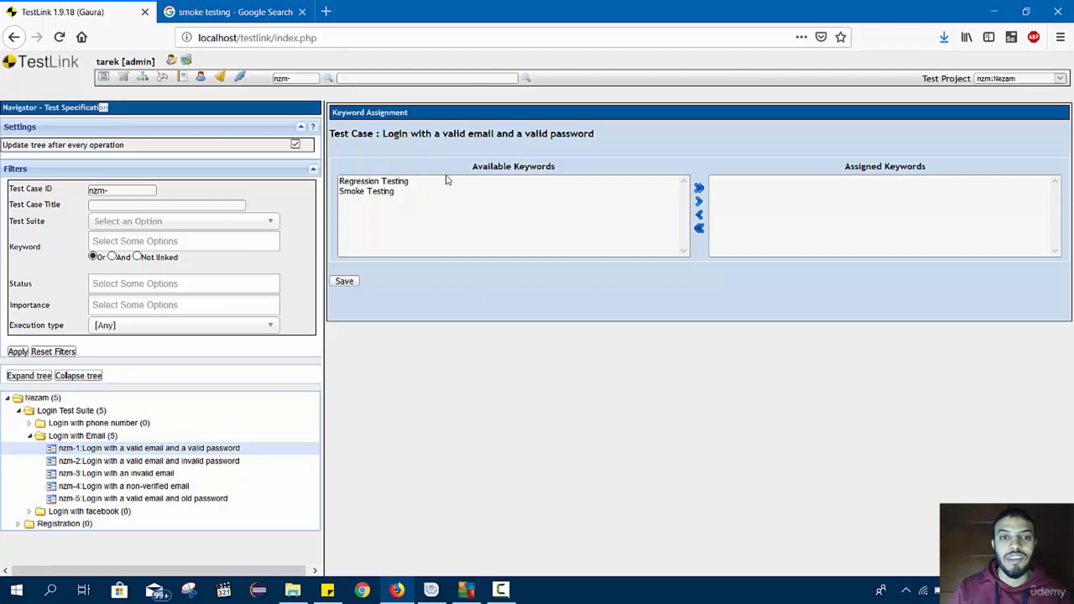
{"action": "left_click", "coordinate": [389, 187]}
{"action": "left_click_drag", "start_coordinate": [392, 188], "coordinate": [396, 186]}
{"action": "left_click", "coordinate": [407, 194]}
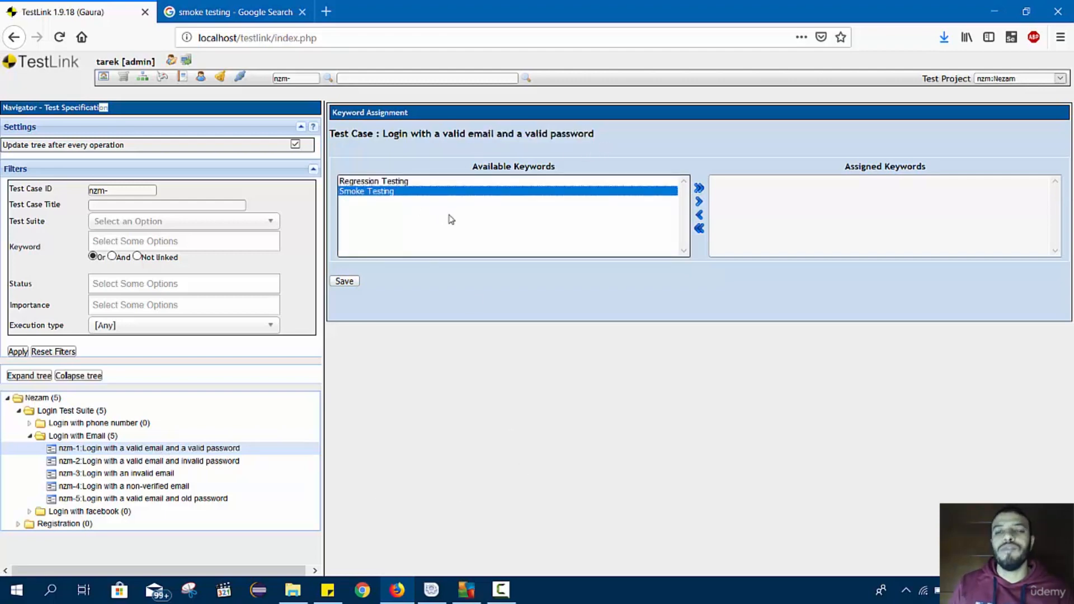
{"action": "left_click", "coordinate": [436, 183]}
{"action": "left_click", "coordinate": [699, 202]}
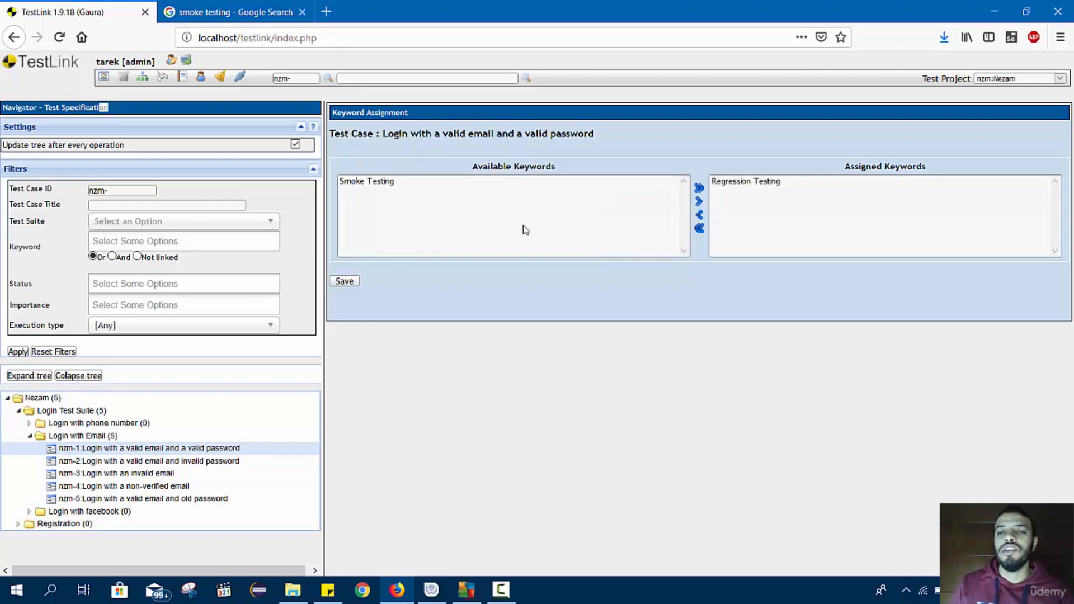
{"action": "left_click", "coordinate": [404, 186]}
{"action": "left_click", "coordinate": [699, 201]}
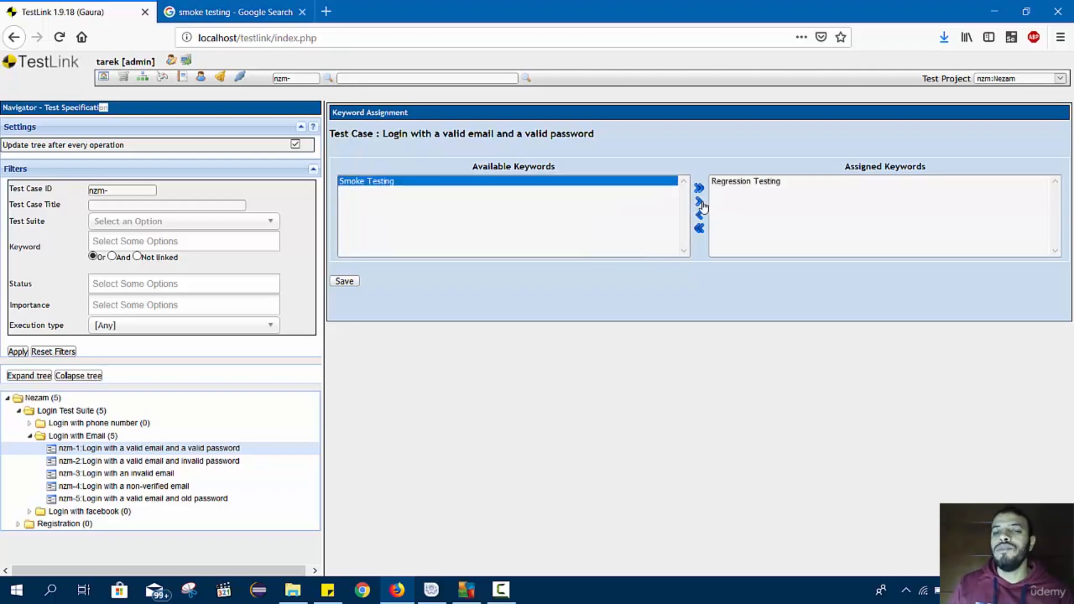
{"action": "left_click", "coordinate": [344, 281]}
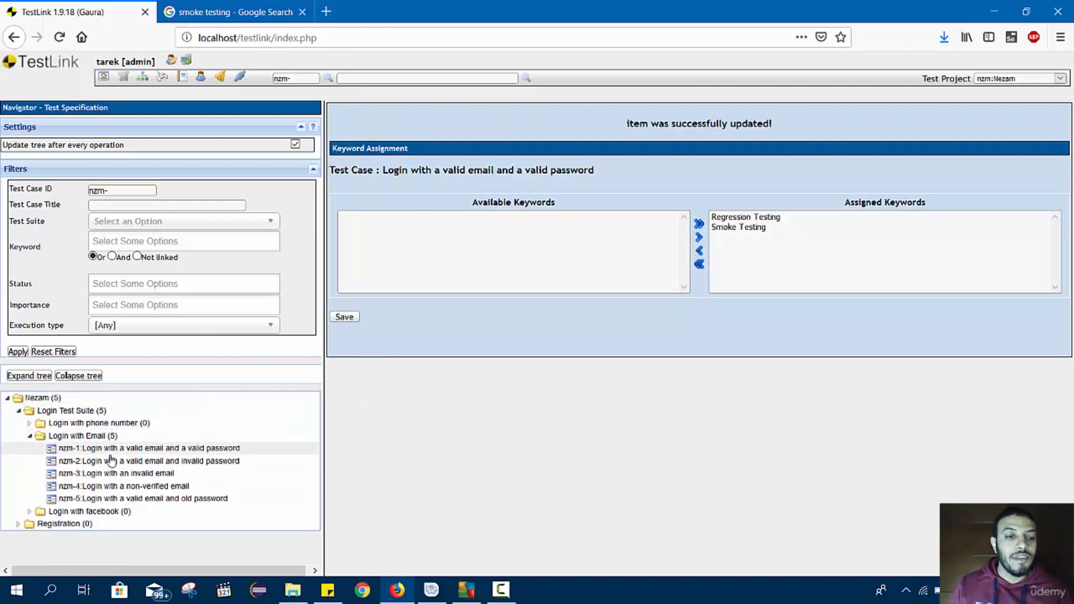
Step: Assign only the Regression Testing keyword to test case nzm-2, Login with a valid email and invalid password, and save
{"action": "left_click", "coordinate": [173, 461]}
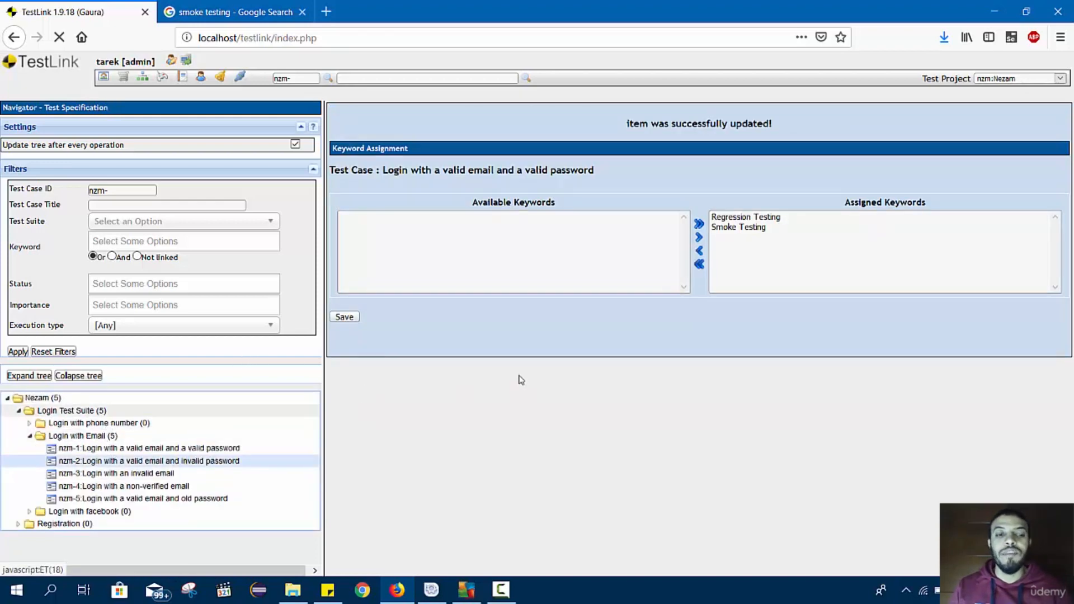
{"action": "left_click", "coordinate": [392, 182]}
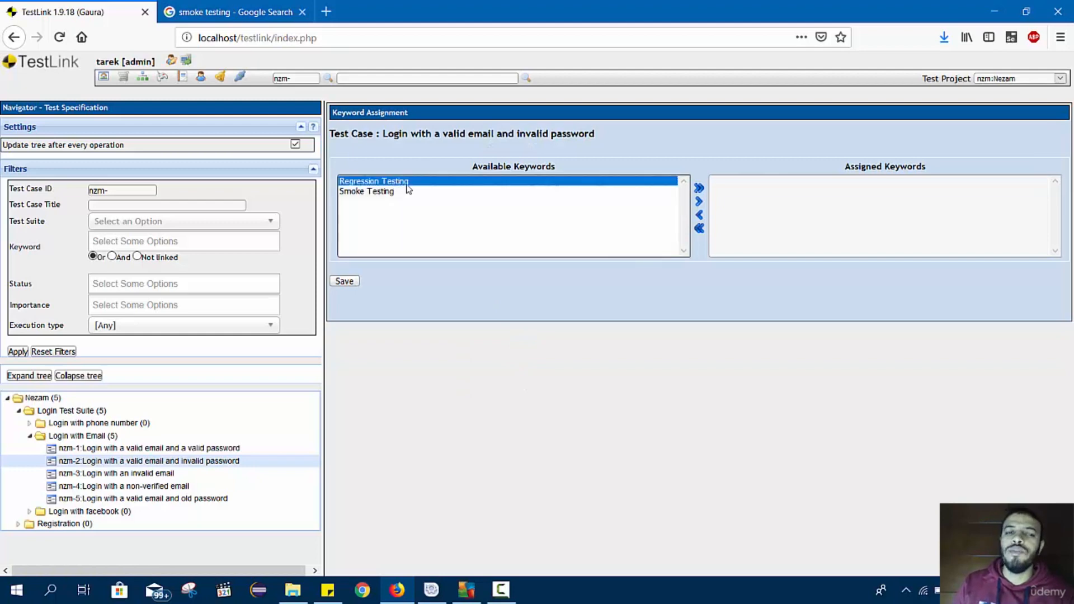
{"action": "left_click", "coordinate": [700, 202]}
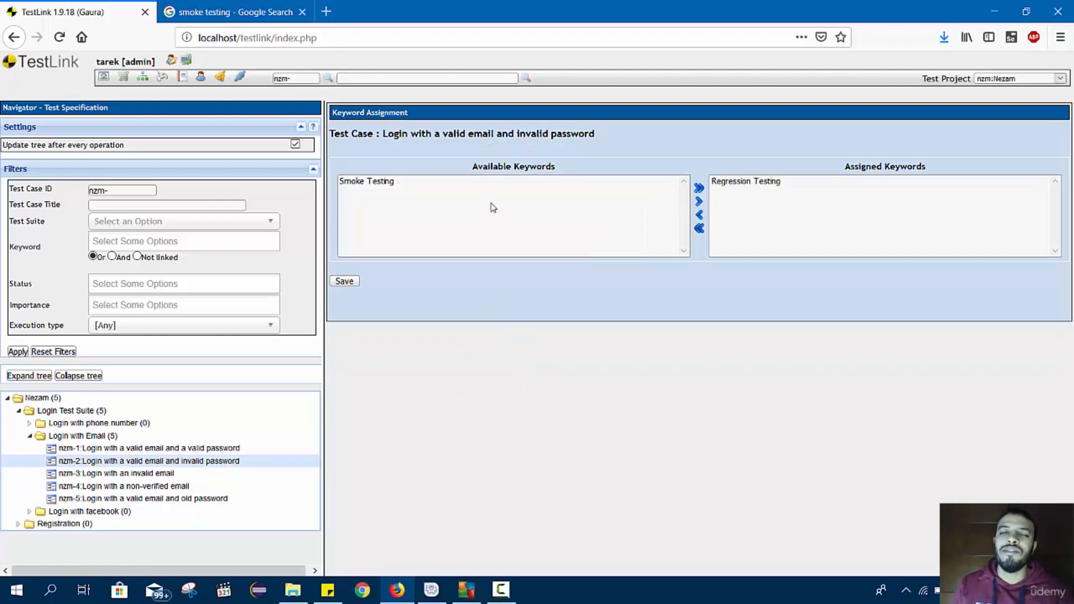
{"action": "left_click", "coordinate": [342, 283]}
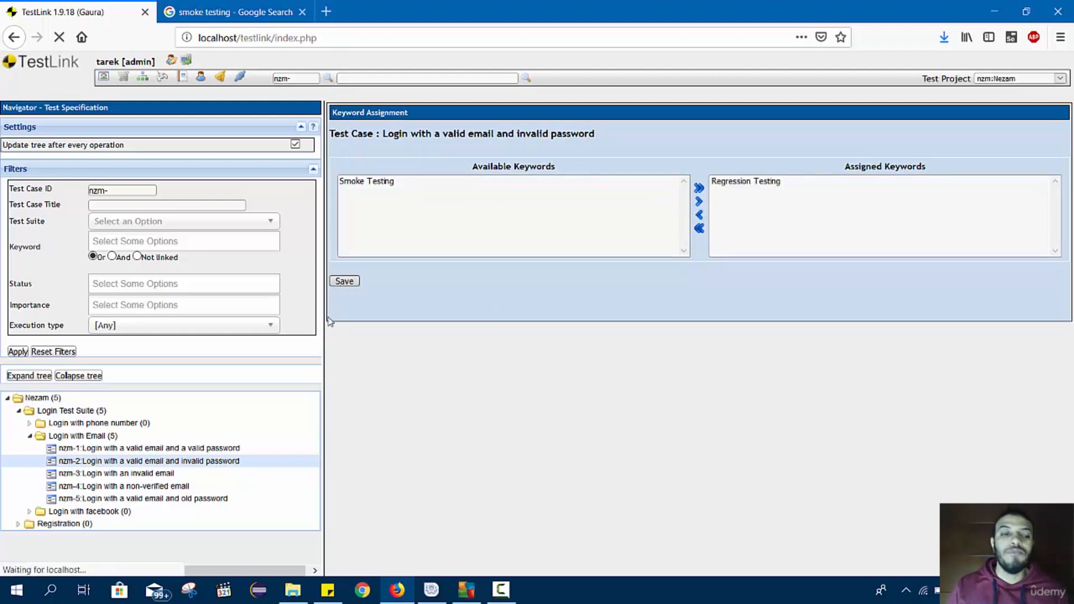
Step: Assign only the Smoke Testing keyword to test case nzm-3, Login with an invalid email, and save
{"action": "left_click", "coordinate": [162, 473]}
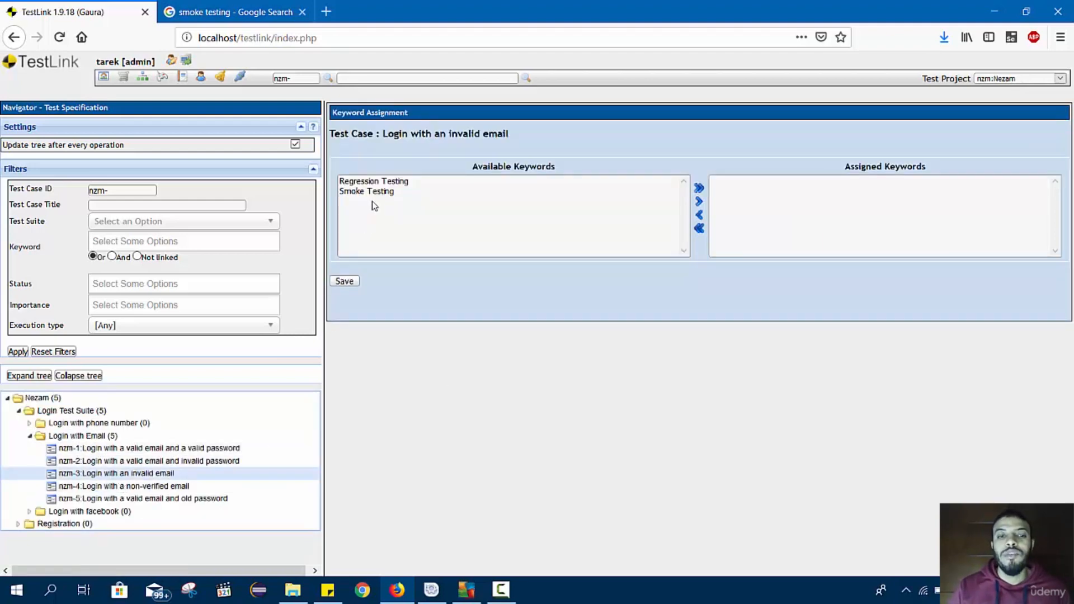
{"action": "left_click", "coordinate": [380, 190]}
{"action": "left_click", "coordinate": [699, 201]}
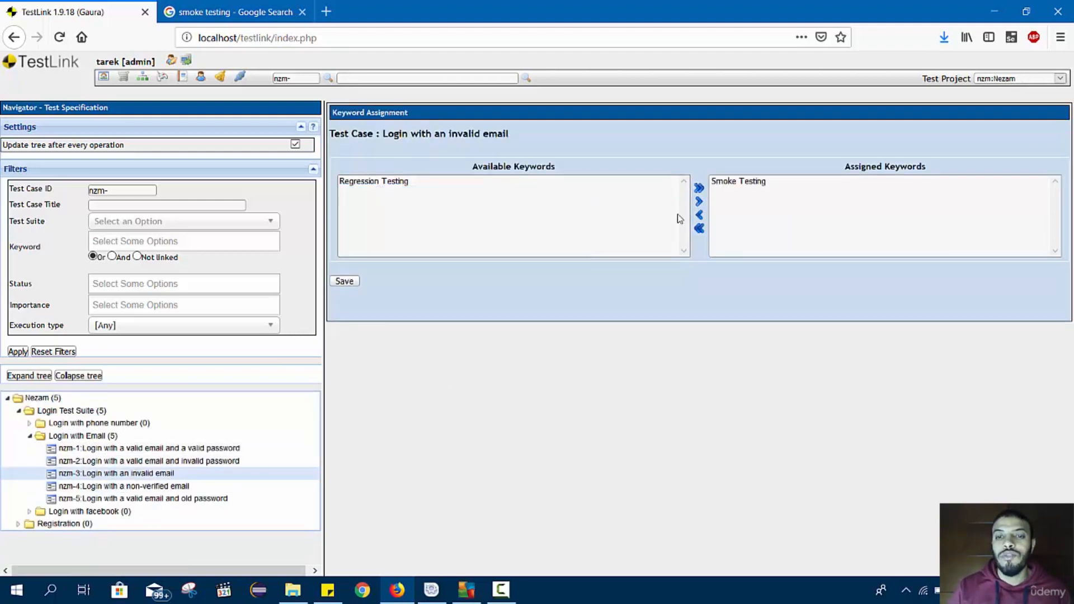
{"action": "left_click", "coordinate": [343, 281]}
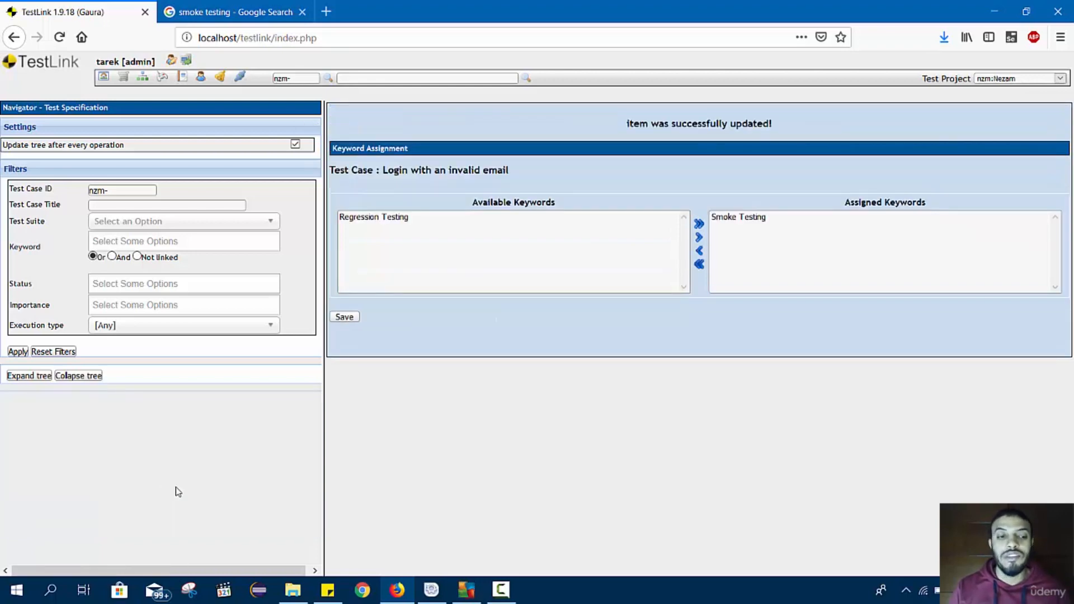
Step: Assign the Smoke Testing and Regression Testing keywords to test case nzm-4, Login with a non-verified email, and save
{"action": "left_click", "coordinate": [163, 486]}
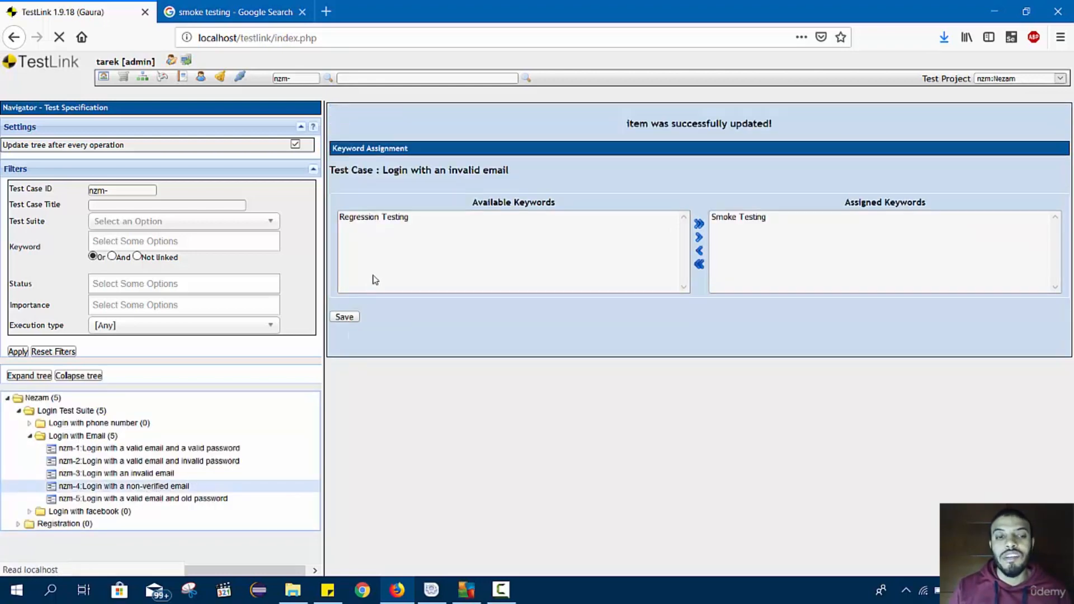
{"action": "left_click", "coordinate": [375, 193]}
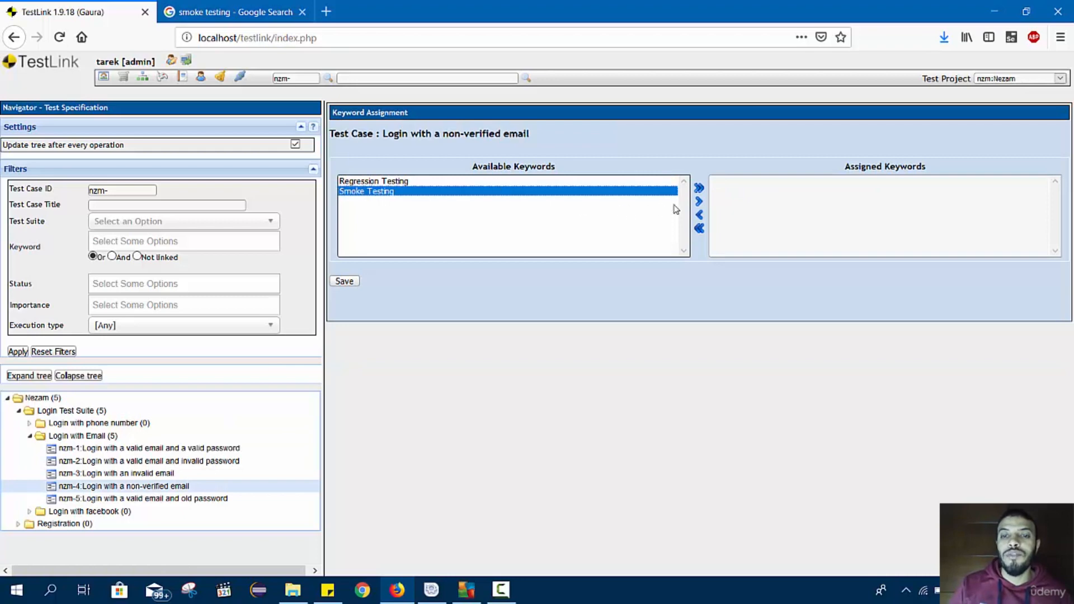
{"action": "left_click", "coordinate": [698, 201]}
{"action": "left_click", "coordinate": [652, 189]}
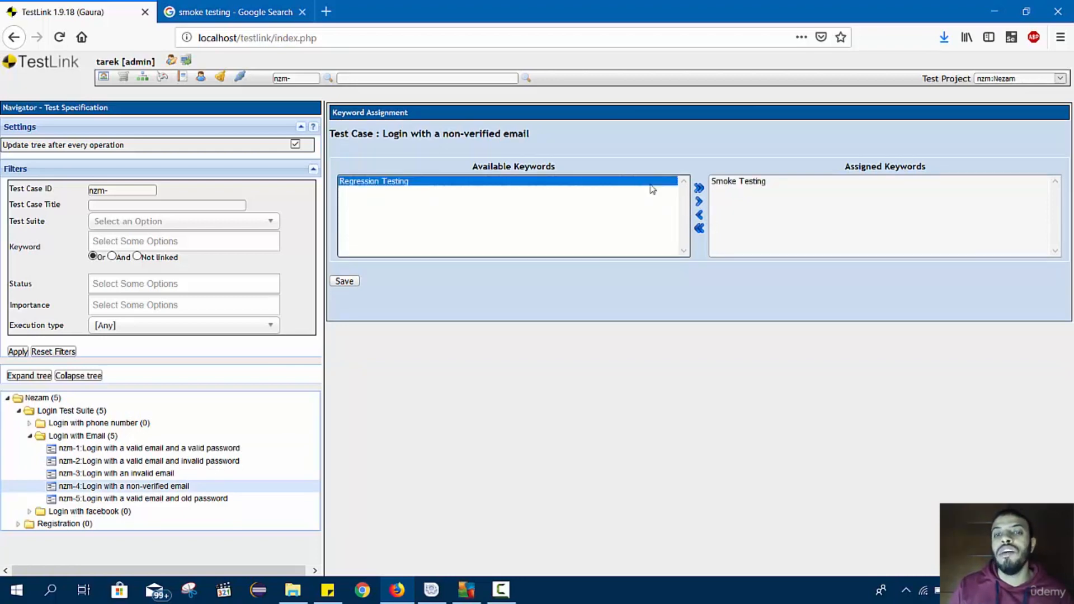
{"action": "left_click", "coordinate": [699, 201]}
{"action": "left_click", "coordinate": [344, 282]}
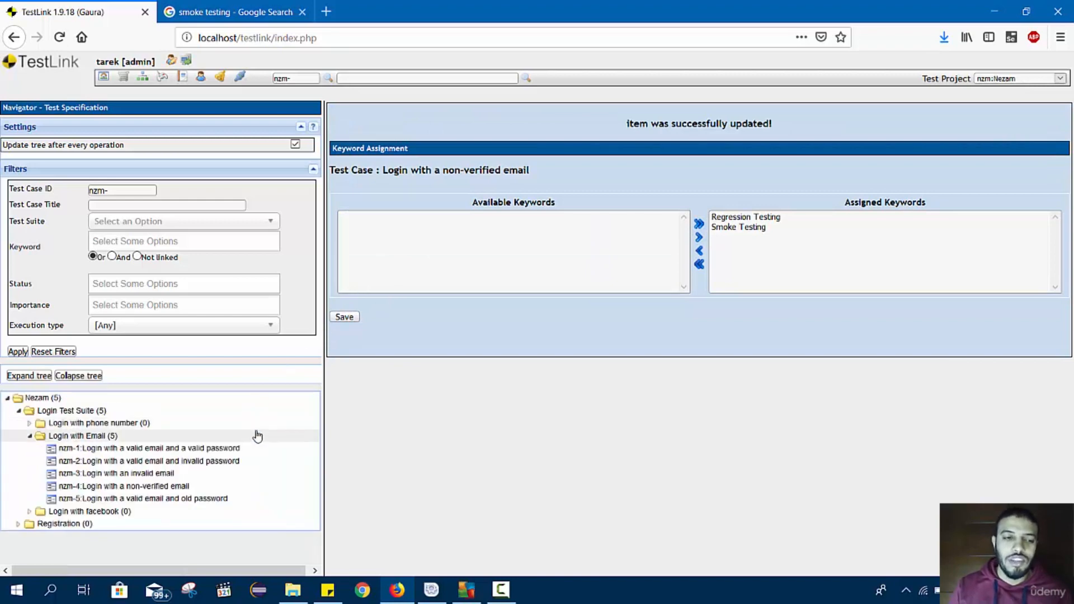
Step: View the keyword assignment of test case nzm-5, and revisit Assign Keywords and Keyword Management from the main page
{"action": "left_click", "coordinate": [176, 501]}
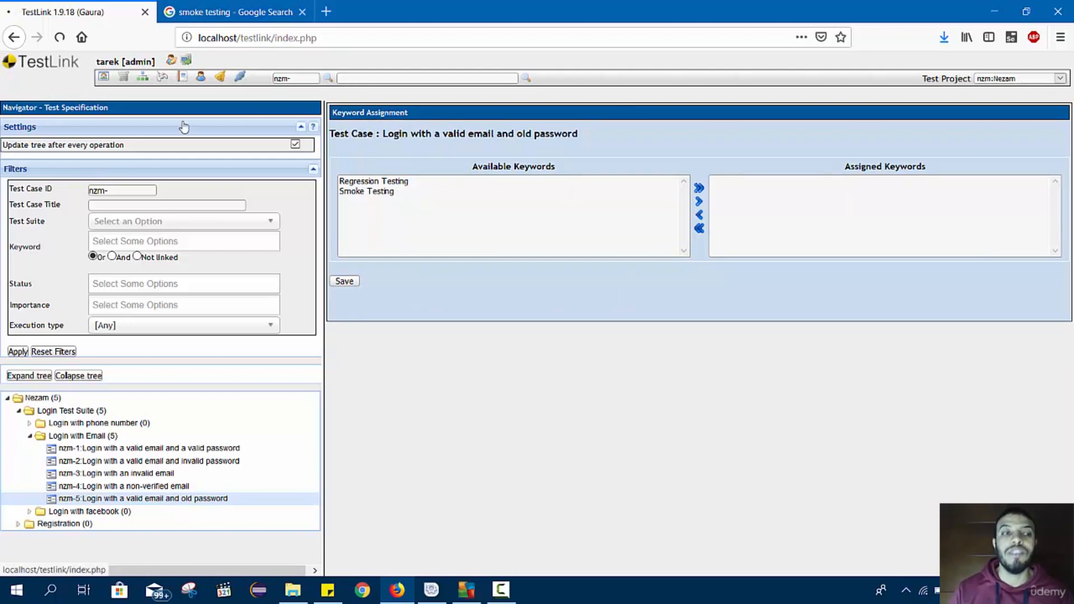
{"action": "left_click", "coordinate": [64, 67]}
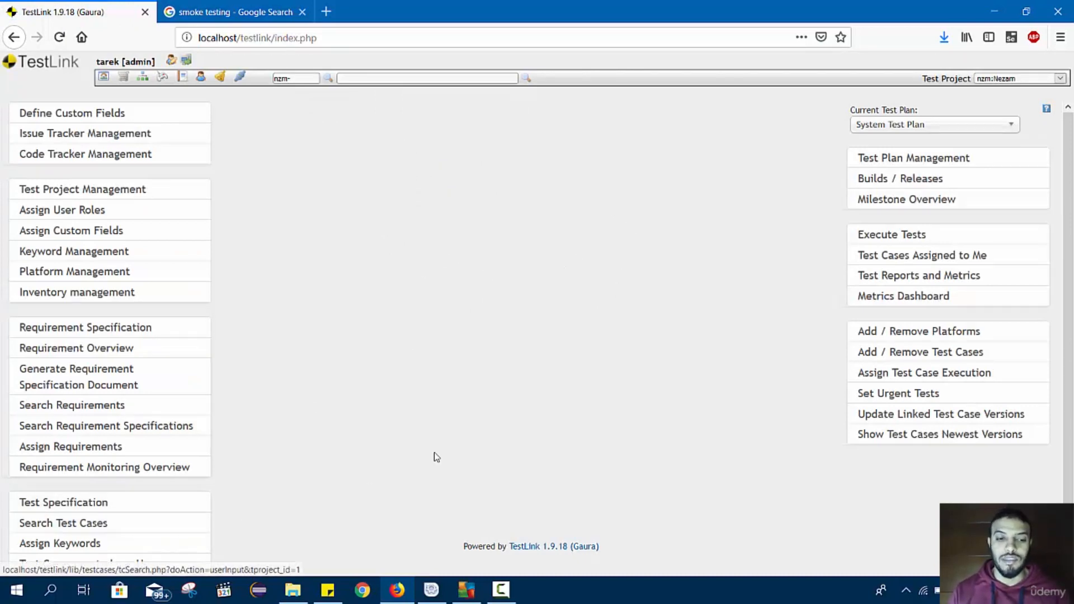
{"action": "scroll", "coordinate": [343, 359], "scroll_direction": "down", "scroll_amount": 1}
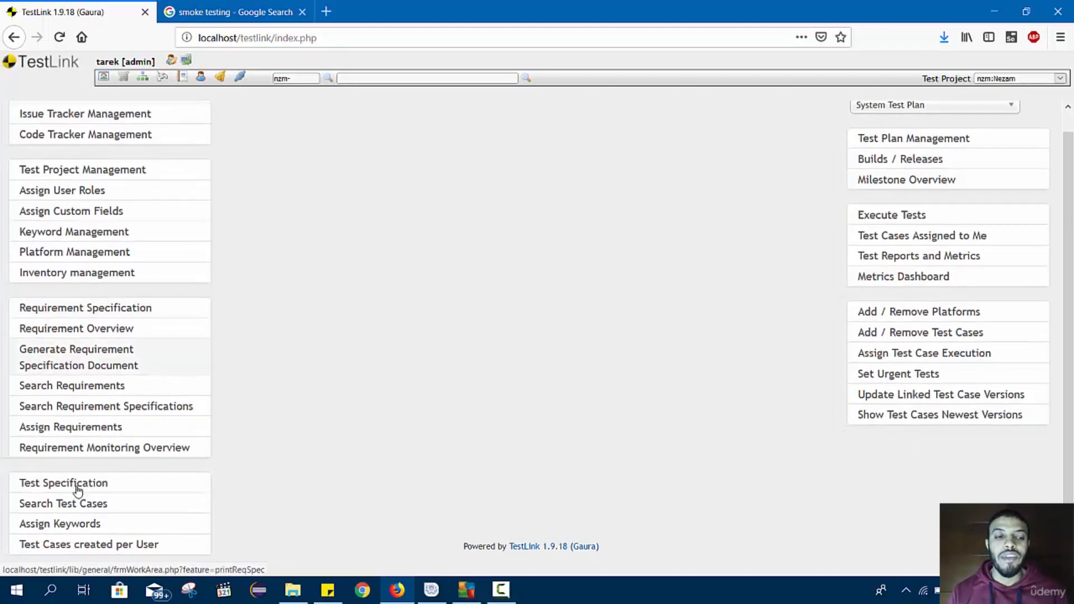
{"action": "left_click", "coordinate": [59, 528]}
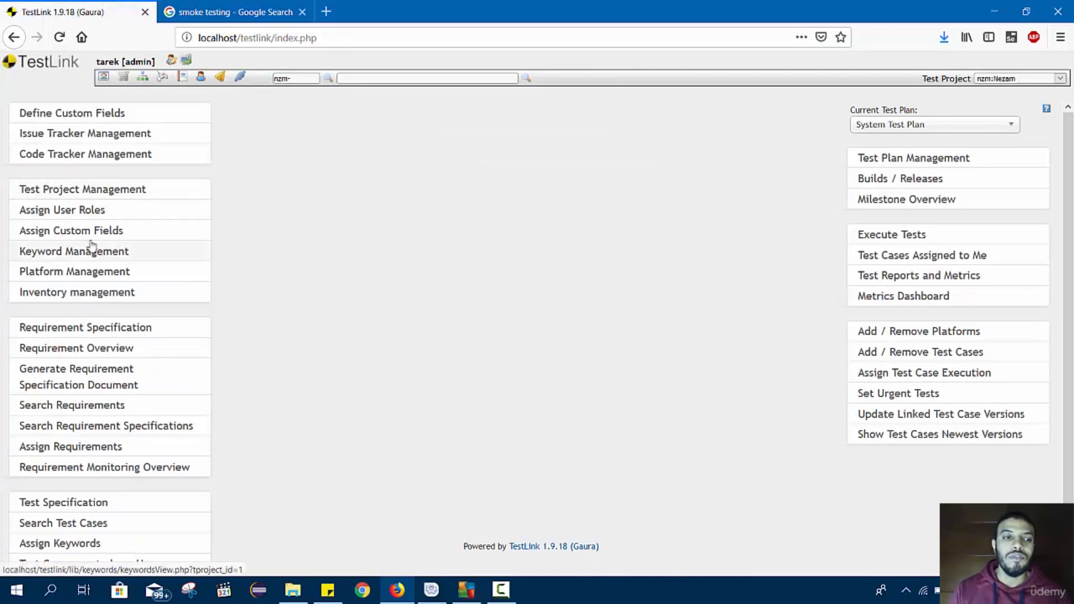
{"action": "left_click", "coordinate": [95, 257]}
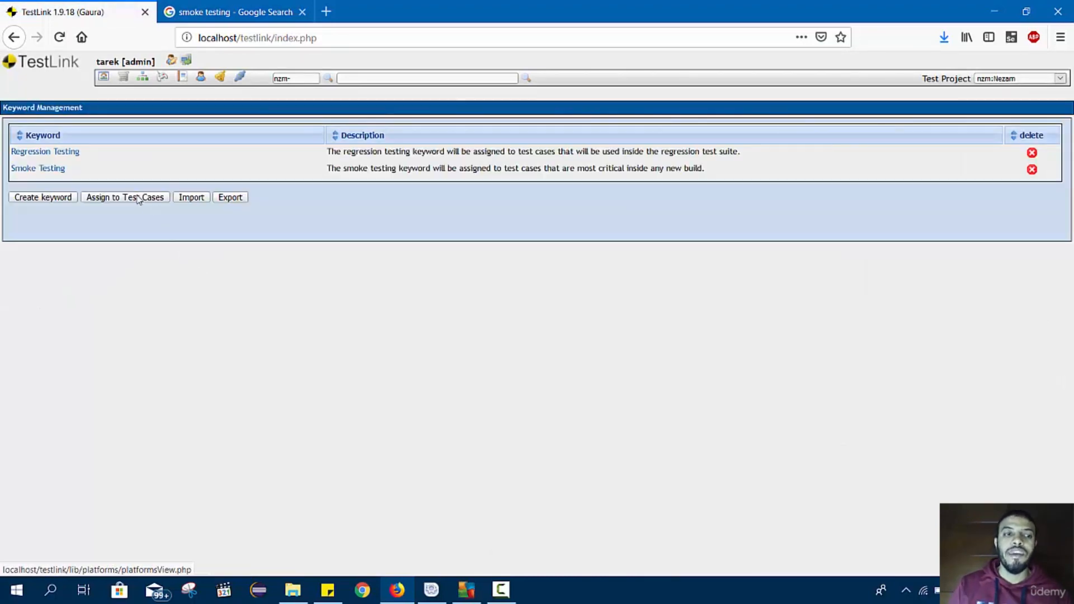